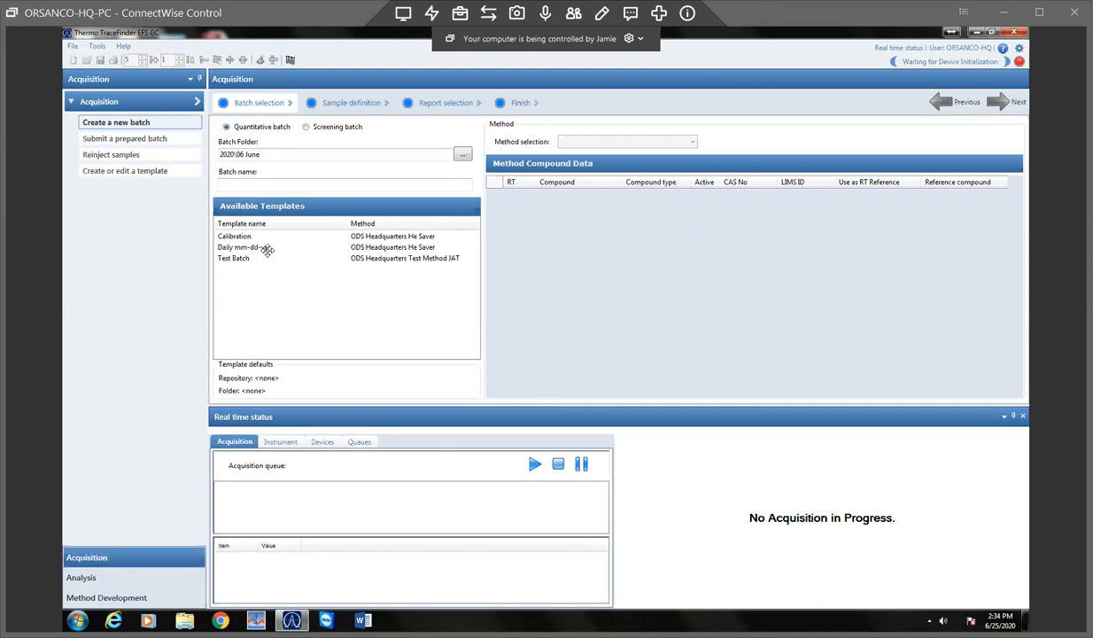
Step: Select the Calibration template for the new batch and keep ODS Headquarters He Saver as its method
{"action": "left_click", "coordinate": [239, 236]}
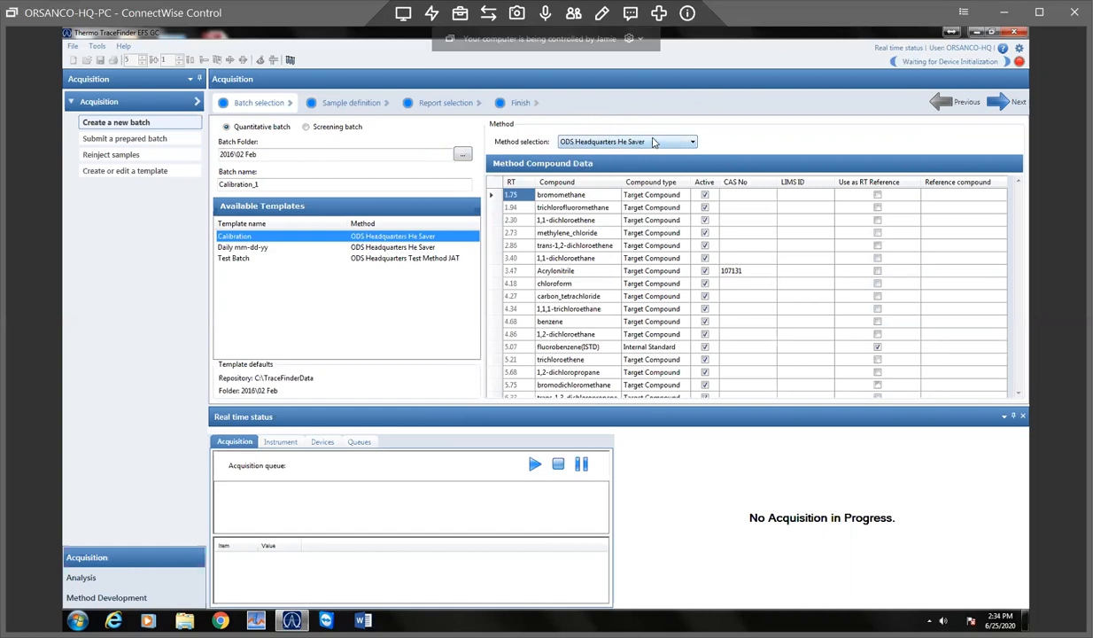
{"action": "left_click", "coordinate": [688, 144]}
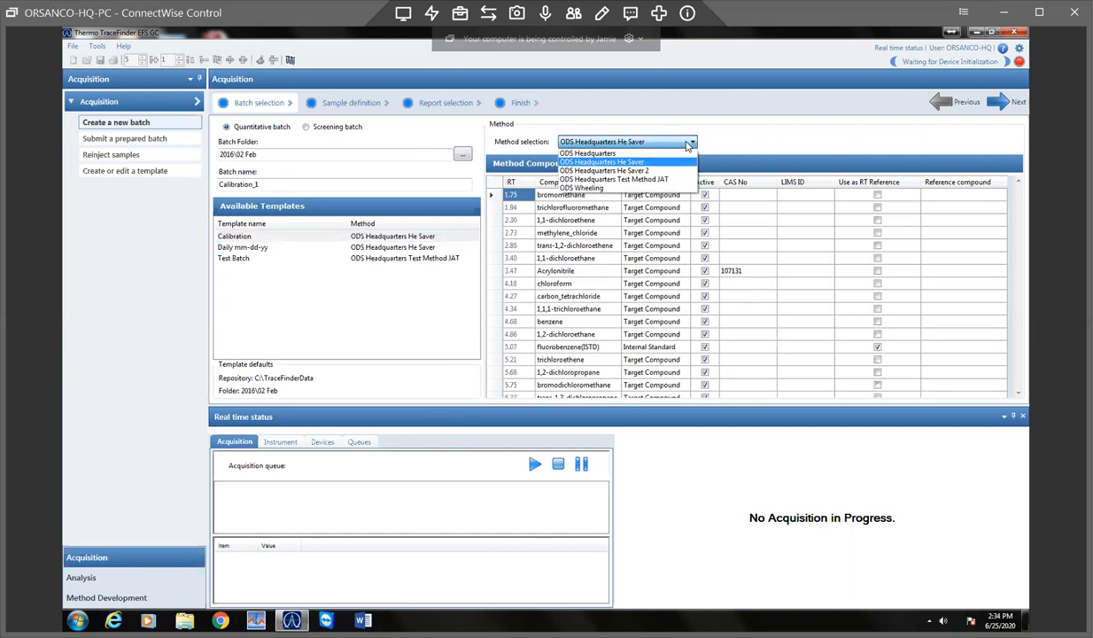
{"action": "left_click", "coordinate": [688, 144]}
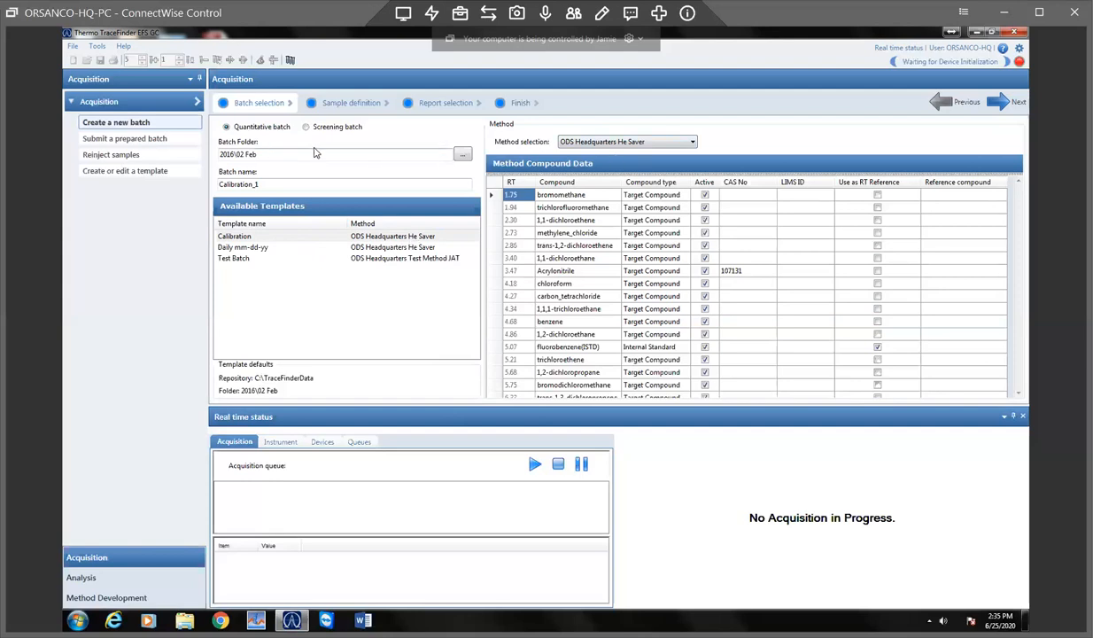
Step: Set the batch folder to 2020\06 June, name the batch Calibration_062520, and proceed to sample definition
{"action": "left_click", "coordinate": [460, 156]}
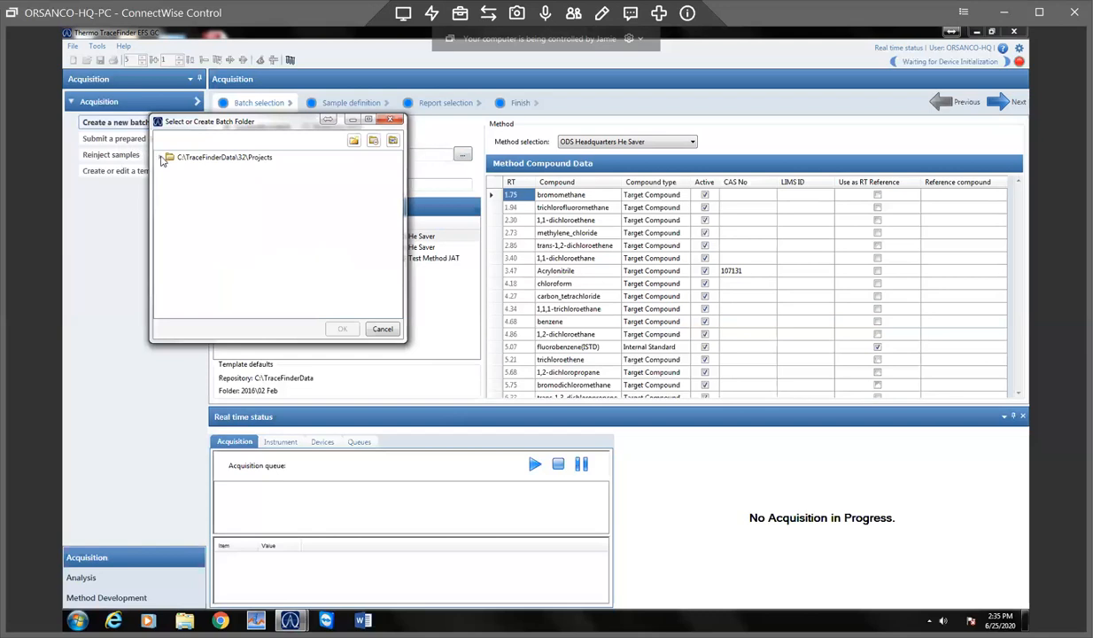
{"action": "left_click", "coordinate": [158, 157]}
{"action": "left_click", "coordinate": [172, 221]}
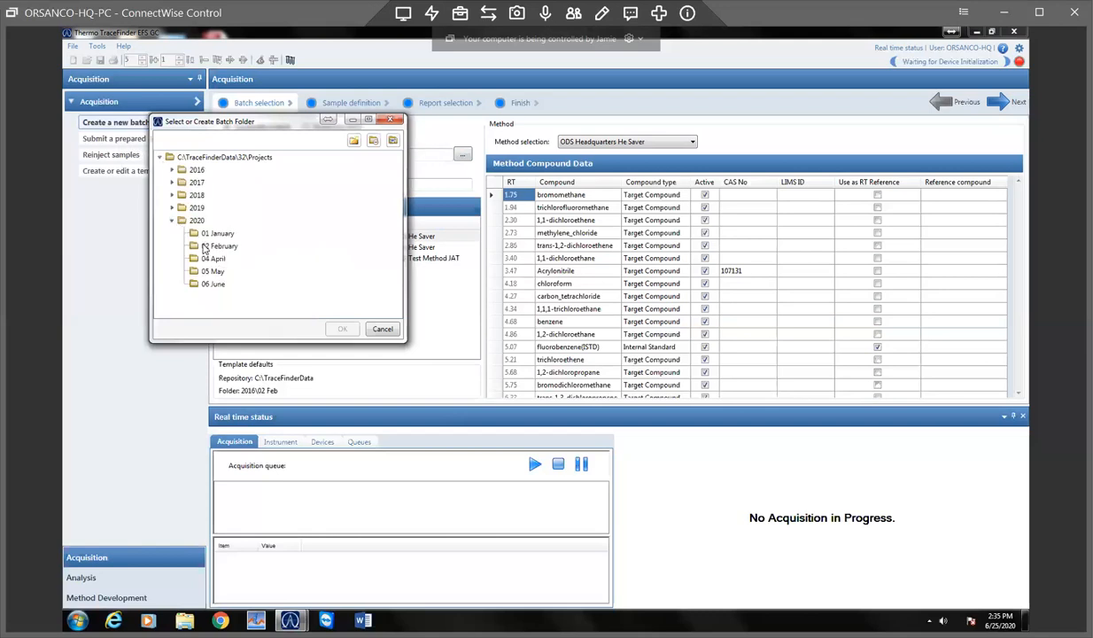
{"action": "left_click", "coordinate": [213, 283]}
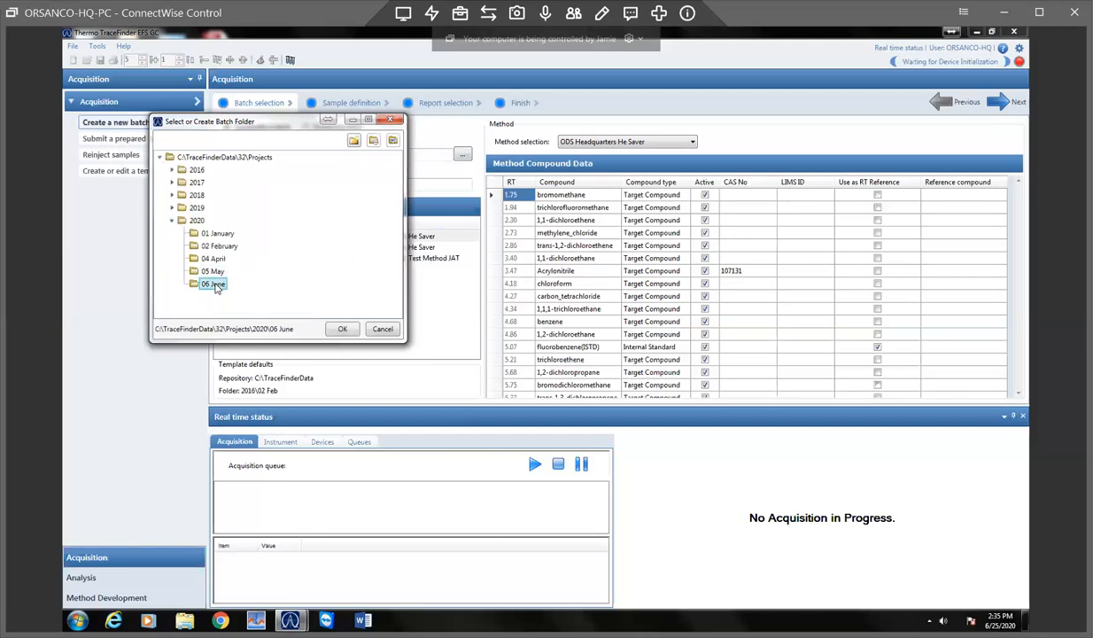
{"action": "left_click", "coordinate": [339, 329]}
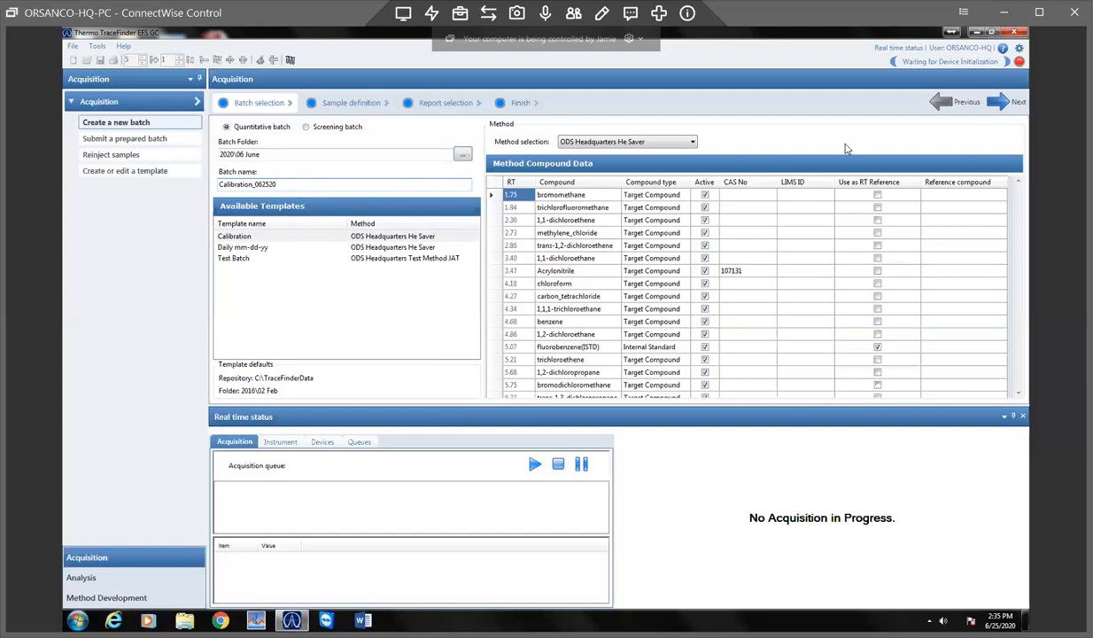
{"action": "left_click", "coordinate": [995, 106]}
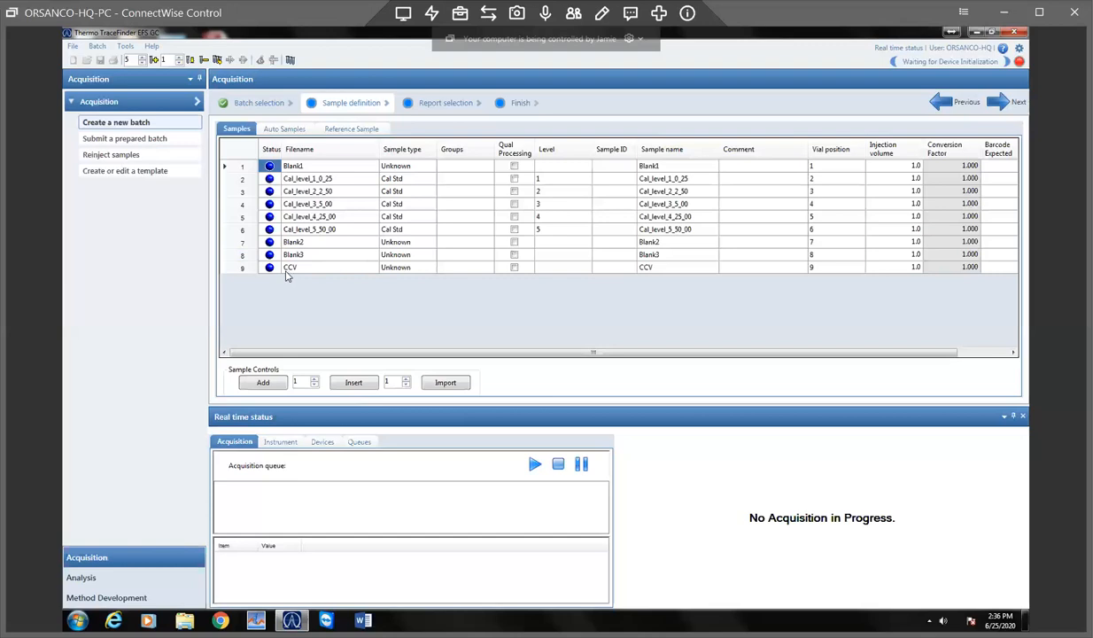
Step: Set the new-sample quantity to 1 and add one sample row at the end of the sample list
{"action": "left_click", "coordinate": [246, 270]}
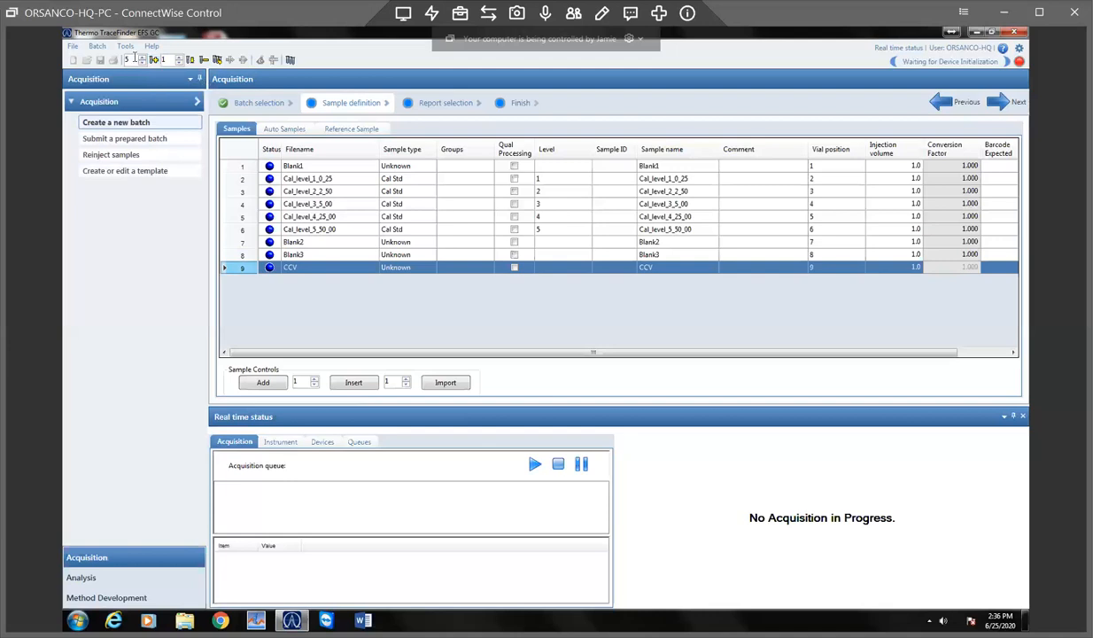
{"action": "left_click_drag", "start_coordinate": [117, 61], "coordinate": [116, 65]}
{"action": "type", "text": "1"}
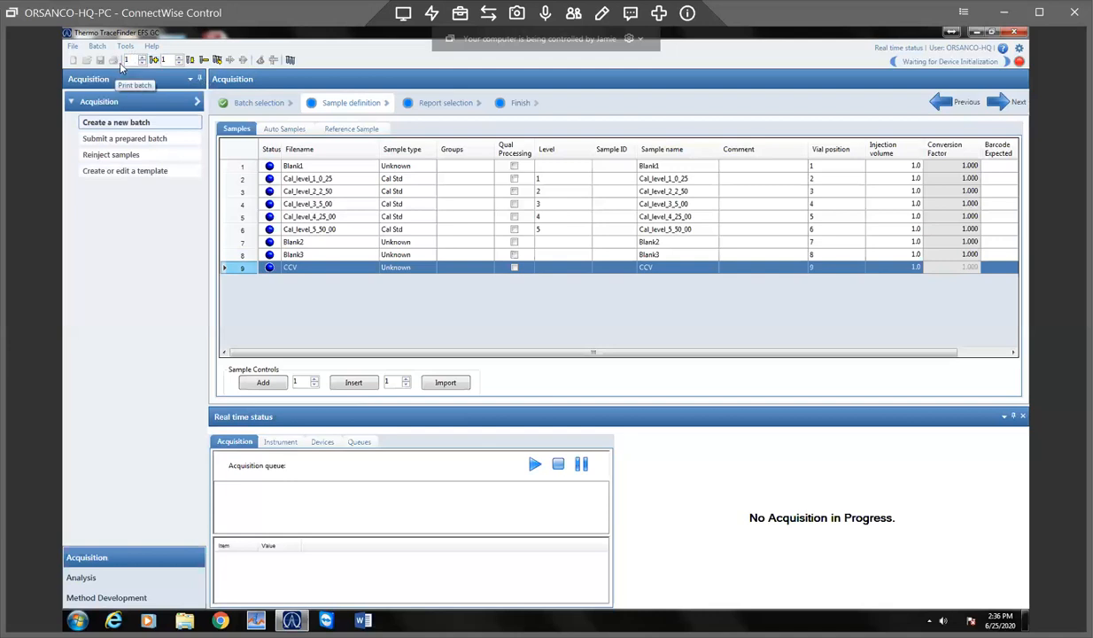
{"action": "left_click", "coordinate": [152, 59]}
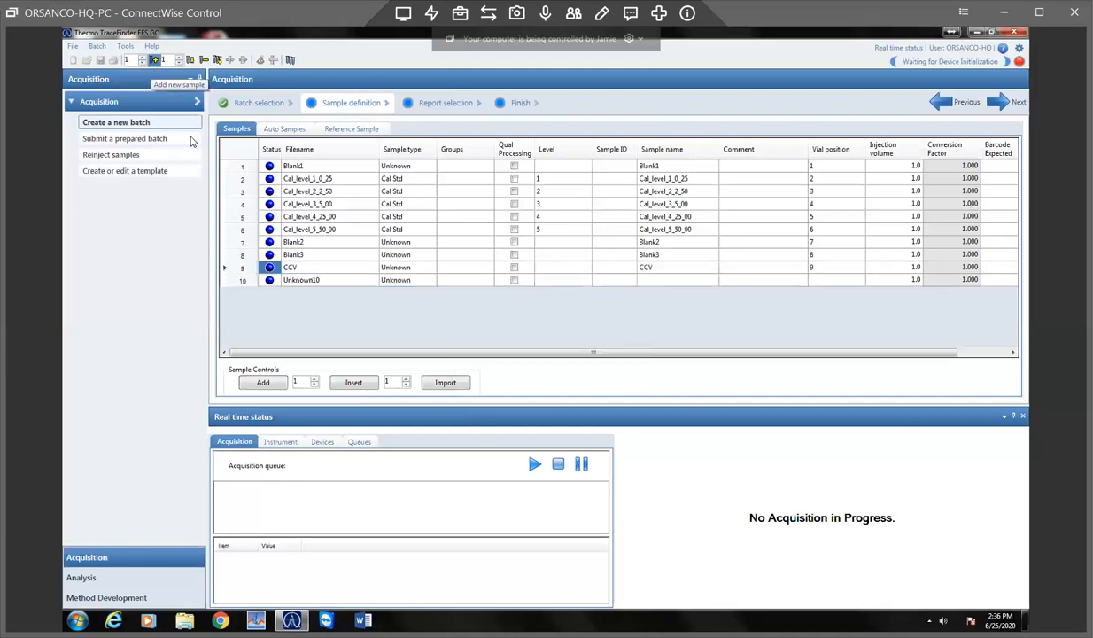
Step: Insert an extra sample row above CCV and remove that inserted row again
{"action": "right_click", "coordinate": [239, 281]}
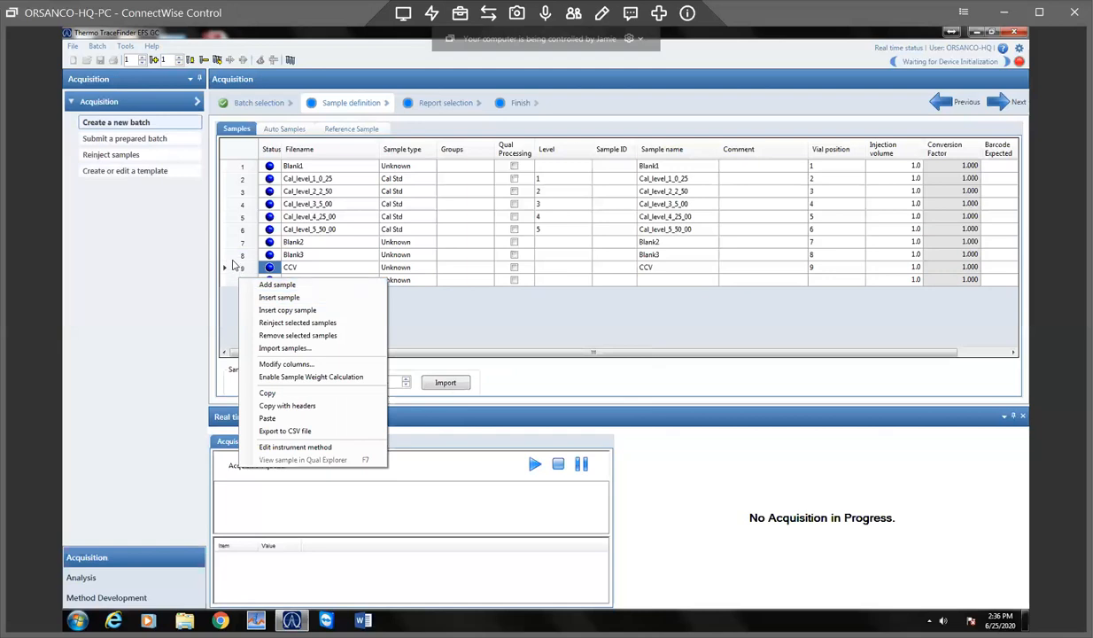
{"action": "left_click", "coordinate": [268, 298]}
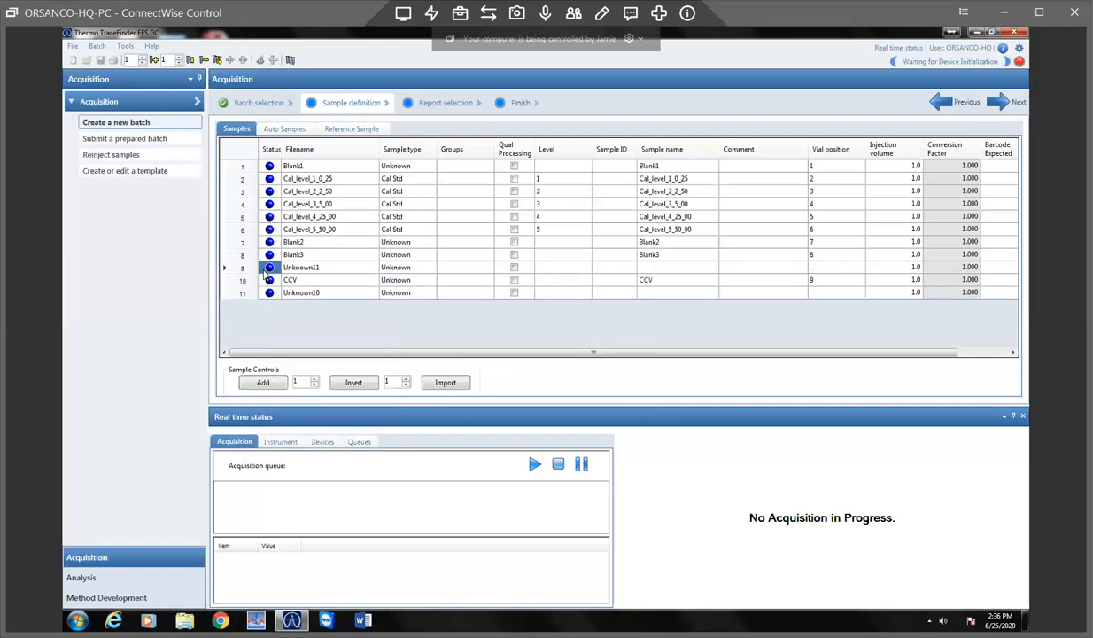
{"action": "left_click", "coordinate": [235, 268]}
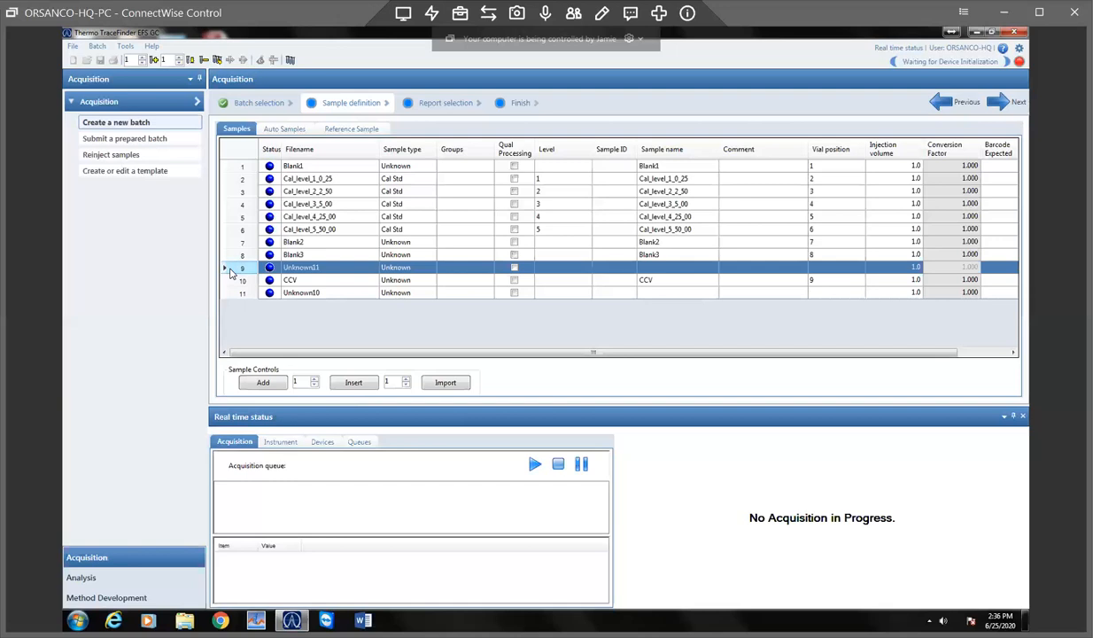
{"action": "right_click", "coordinate": [243, 269]}
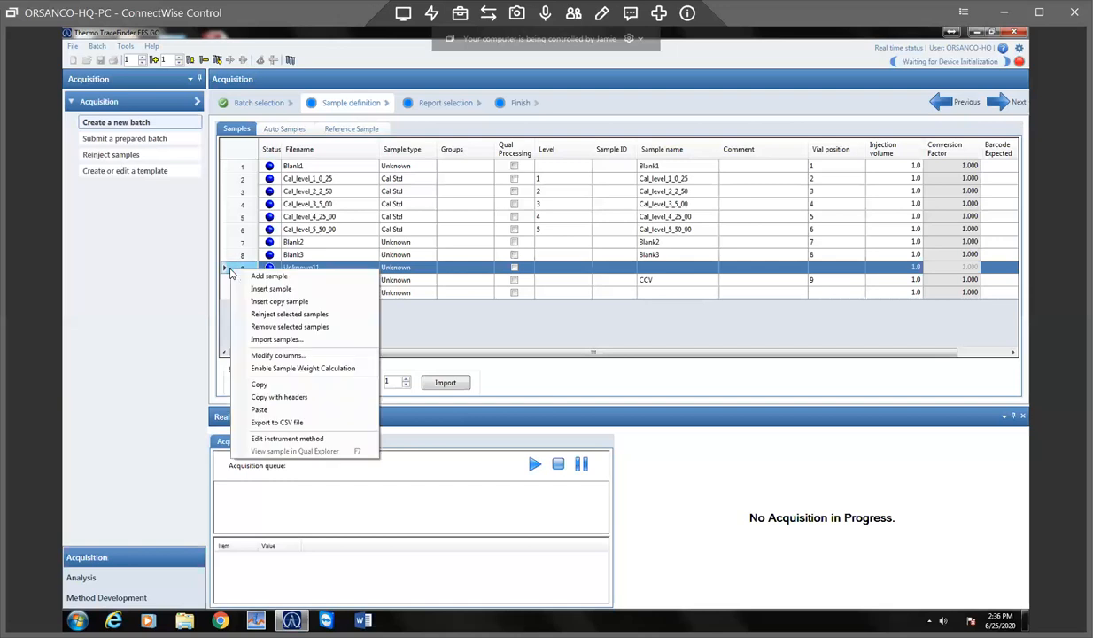
{"action": "left_click", "coordinate": [262, 326]}
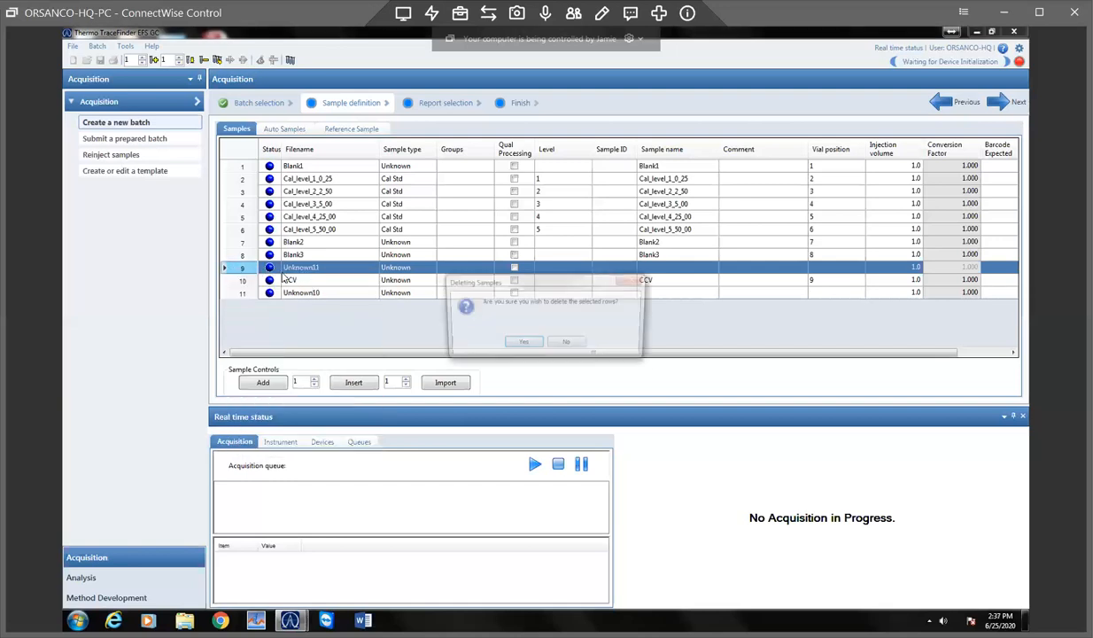
{"action": "left_click", "coordinate": [521, 344]}
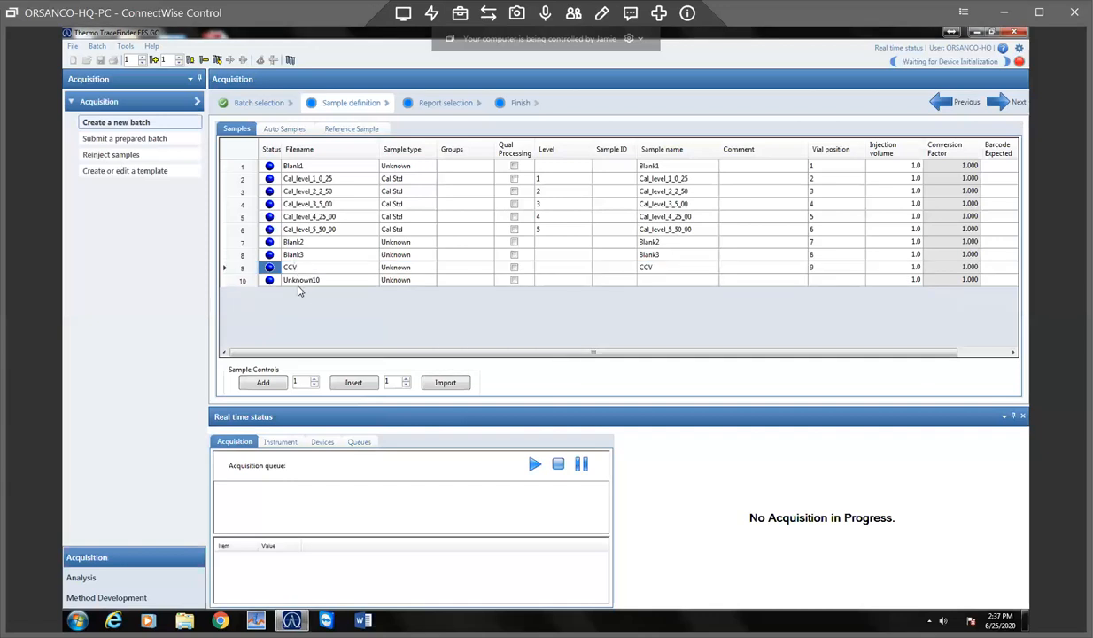
Step: Change the filename of the added sample in row 10 to Blank4
{"action": "left_click", "coordinate": [302, 280]}
{"action": "left_click", "coordinate": [319, 280]}
{"action": "type", "text": "Blank4"}
{"action": "key", "text": "Return"}
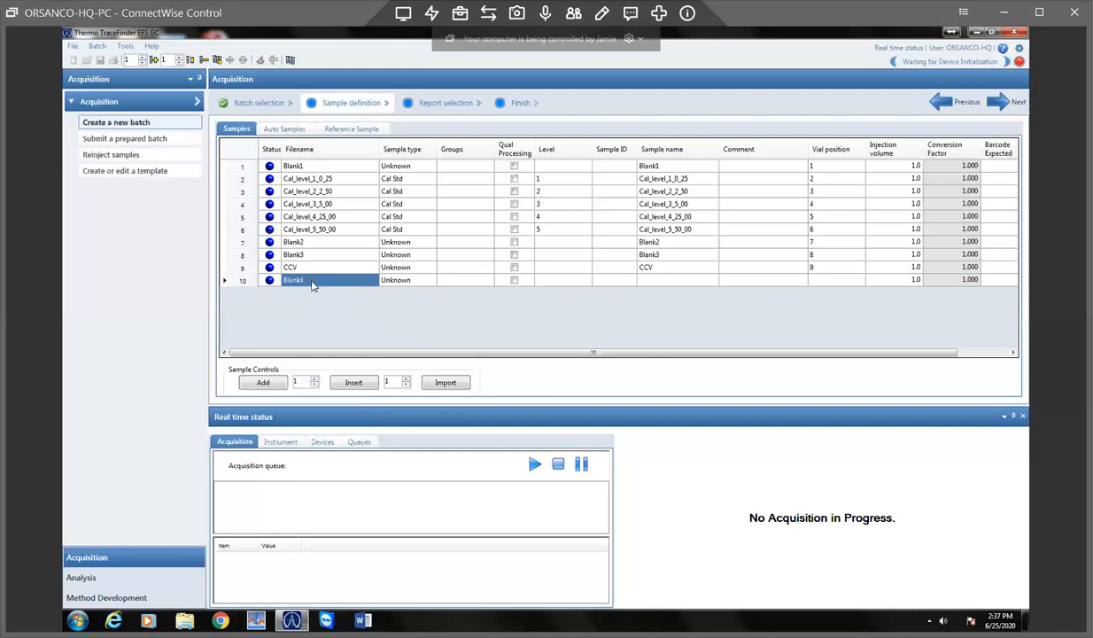
{"action": "left_click", "coordinate": [316, 167]}
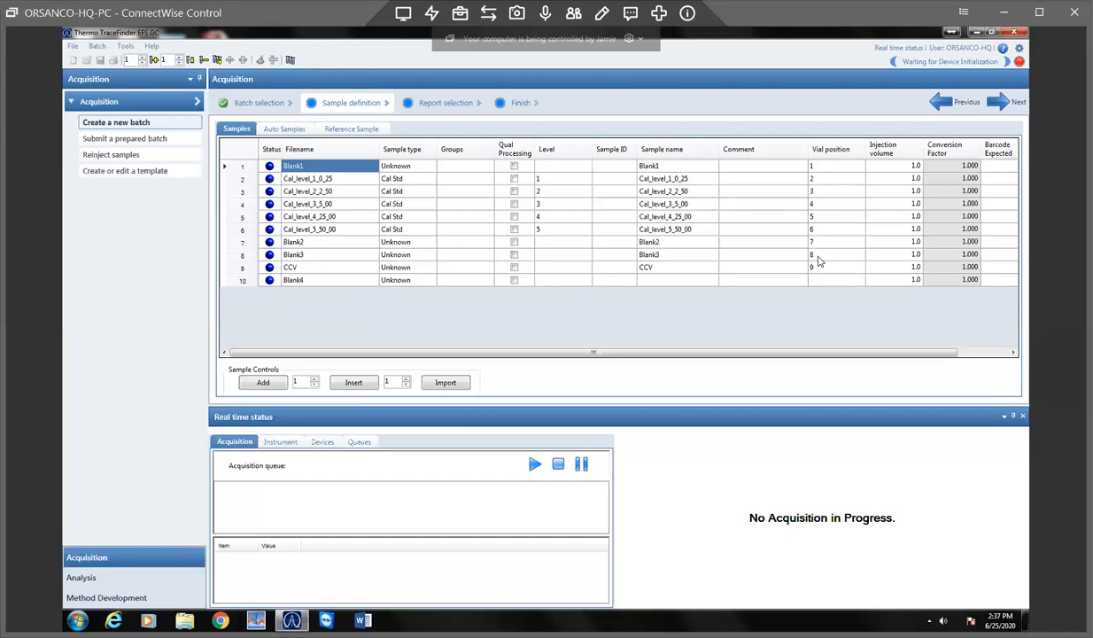
Step: Set the vial position of the Blank4 sample to 10
{"action": "left_click", "coordinate": [821, 283]}
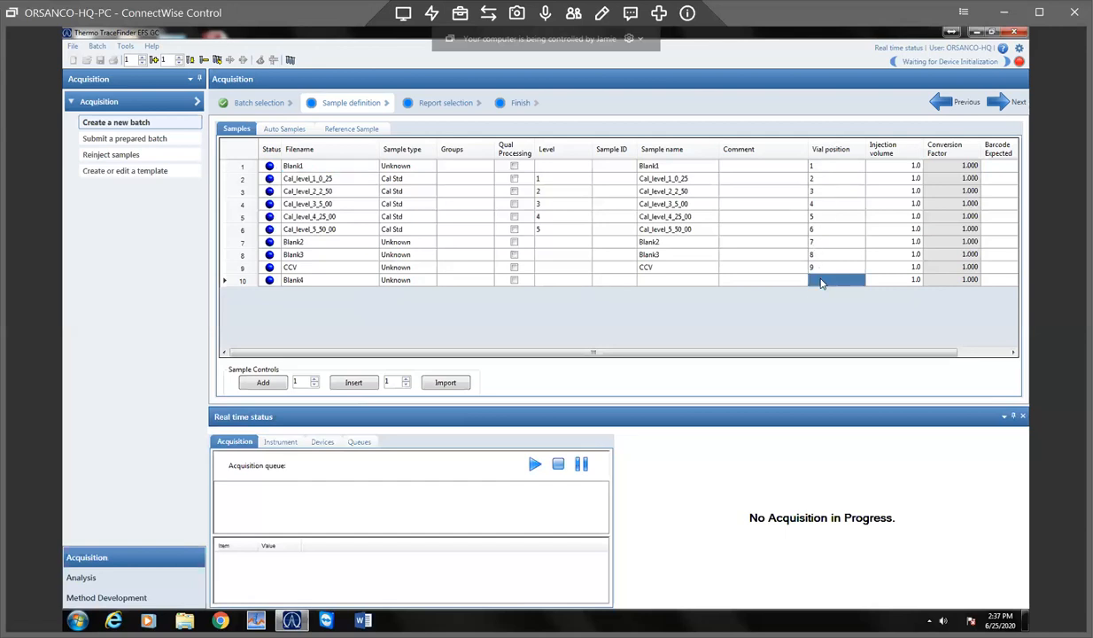
{"action": "type", "text": "10"}
{"action": "key", "text": "Return"}
Step: Fill the vial positions down the sample list starting from the Blank1 row
{"action": "left_click", "coordinate": [829, 170]}
{"action": "right_click", "coordinate": [829, 170]}
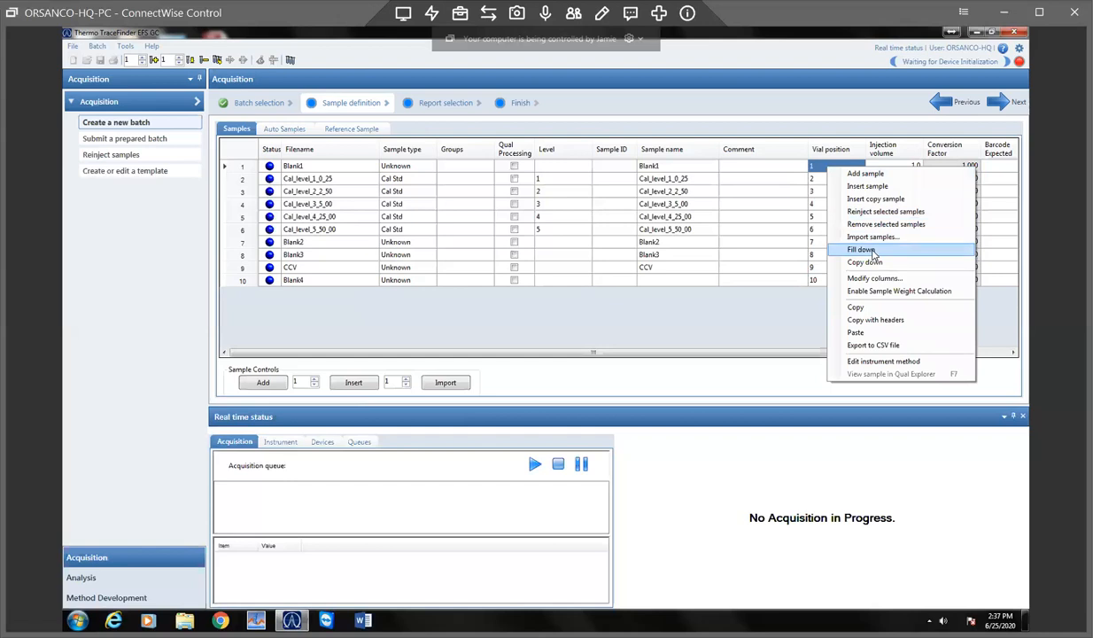
{"action": "left_click", "coordinate": [873, 253]}
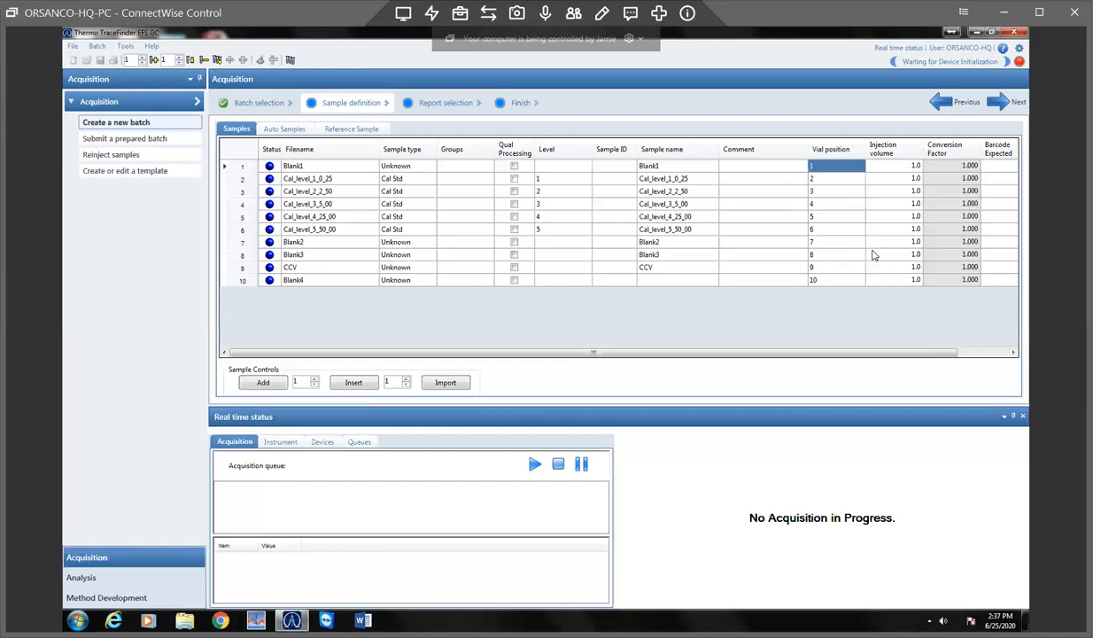
Step: Fill the vial positions down from the Blank2 row through the last sample
{"action": "left_click", "coordinate": [820, 281]}
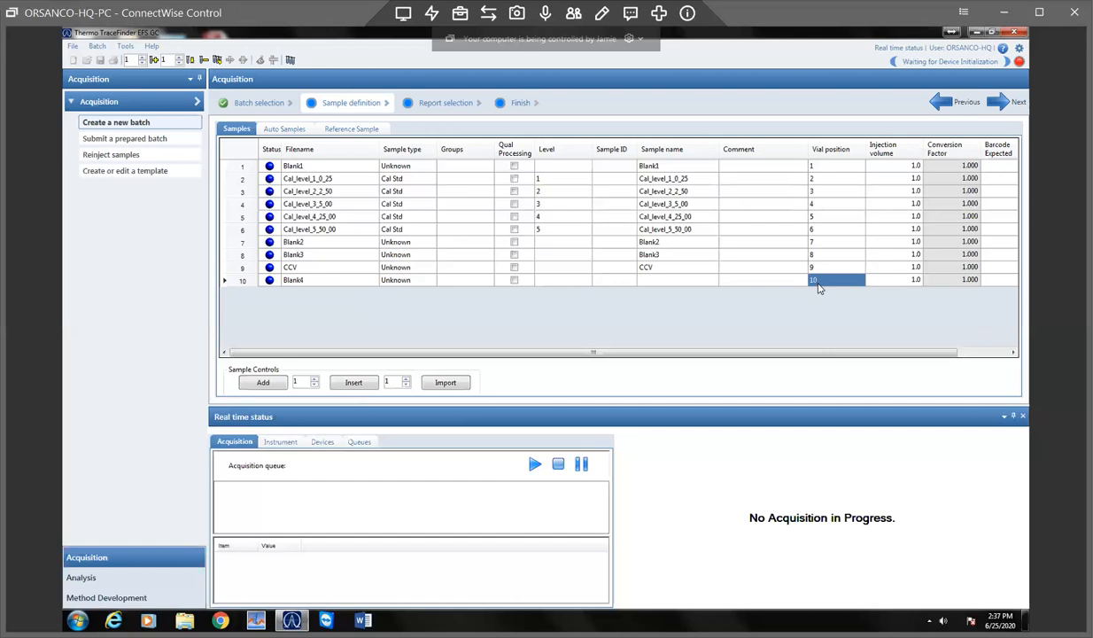
{"action": "left_click", "coordinate": [817, 281]}
{"action": "left_click", "coordinate": [823, 268]}
{"action": "left_click", "coordinate": [823, 266]}
{"action": "left_click", "coordinate": [819, 258]}
{"action": "left_click", "coordinate": [817, 256]}
{"action": "left_click", "coordinate": [819, 243]}
{"action": "right_click", "coordinate": [822, 245]}
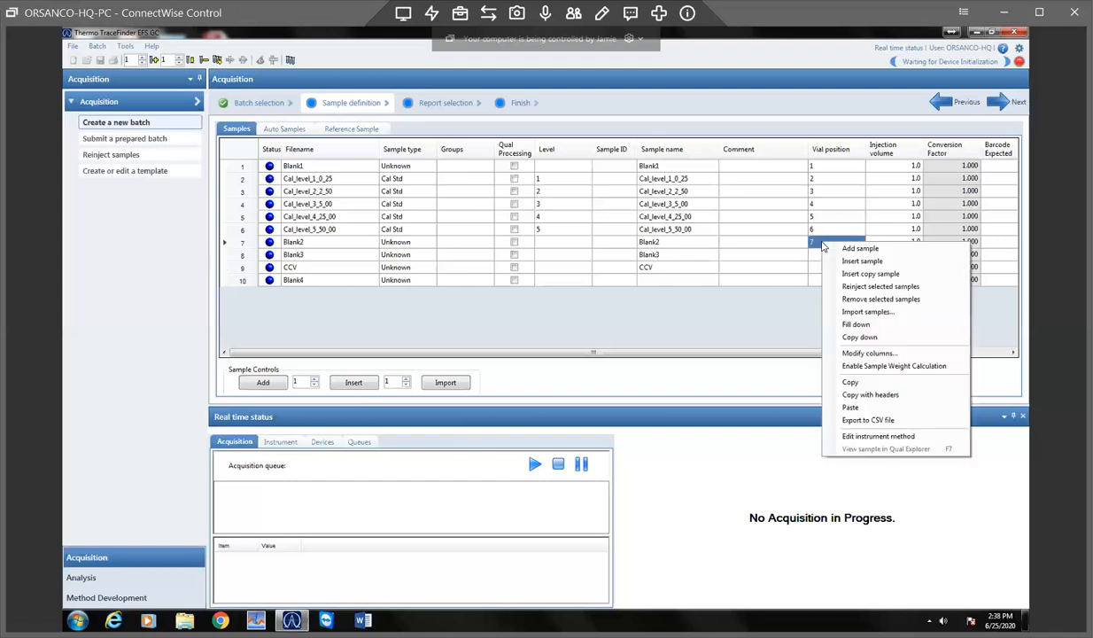
{"action": "left_click", "coordinate": [856, 324]}
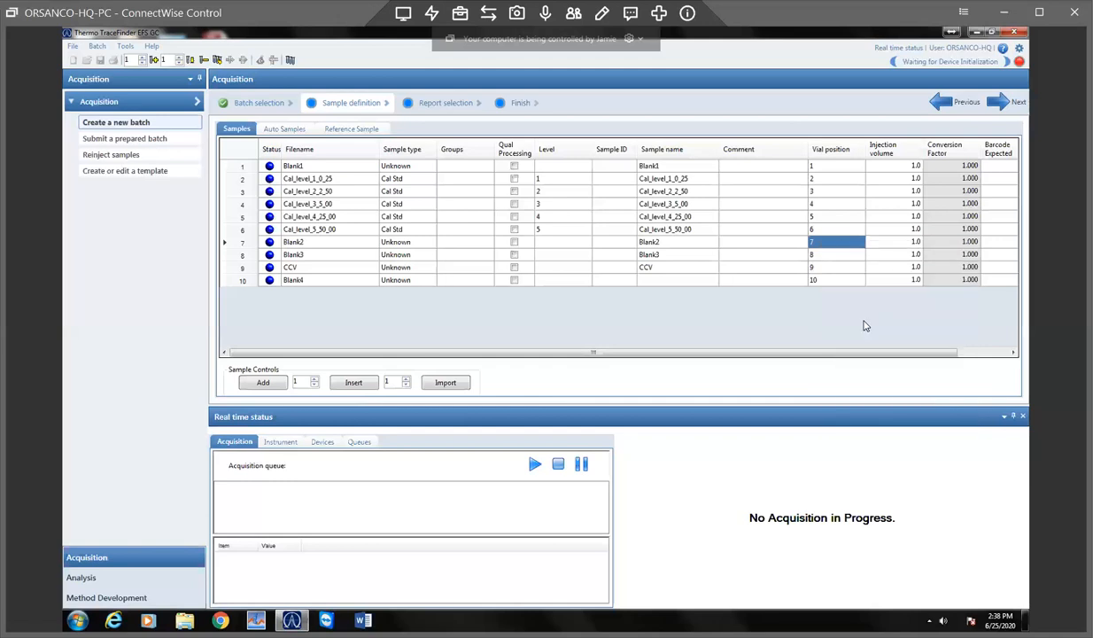
{"action": "right_click", "coordinate": [827, 170]}
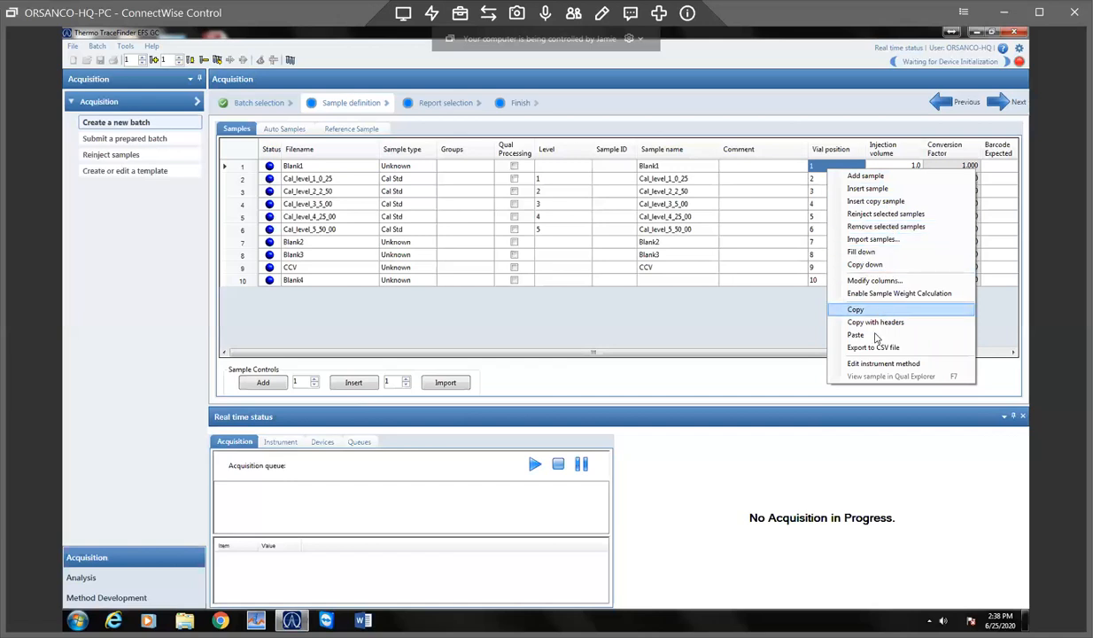
{"action": "left_click", "coordinate": [756, 326]}
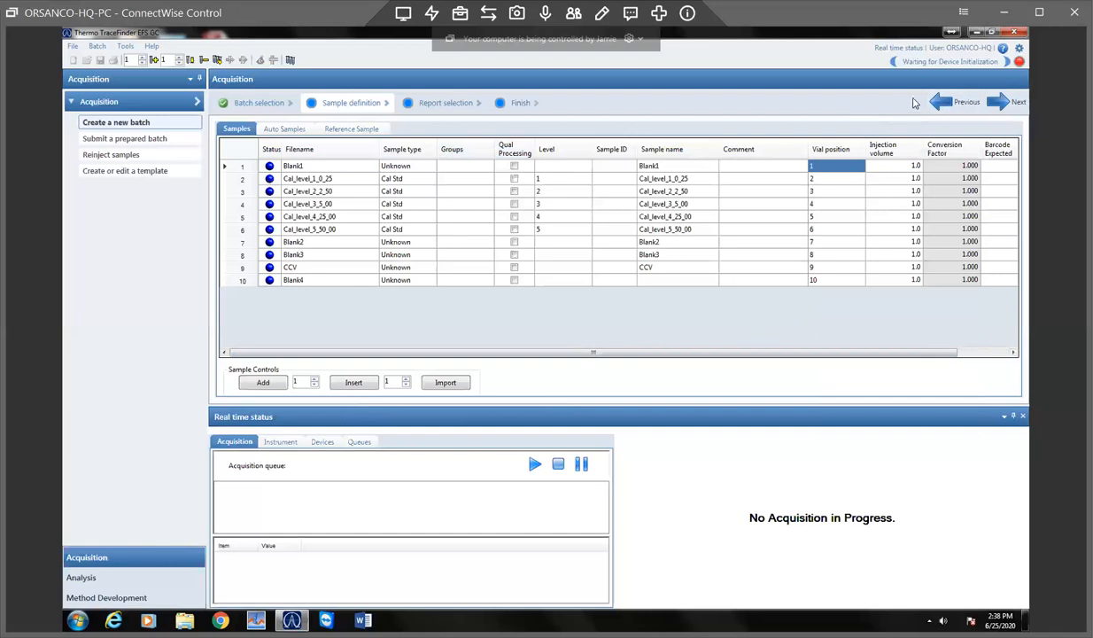
Step: Proceed to the Finish stage and save the calibration batch without submitting it
{"action": "left_click", "coordinate": [988, 104]}
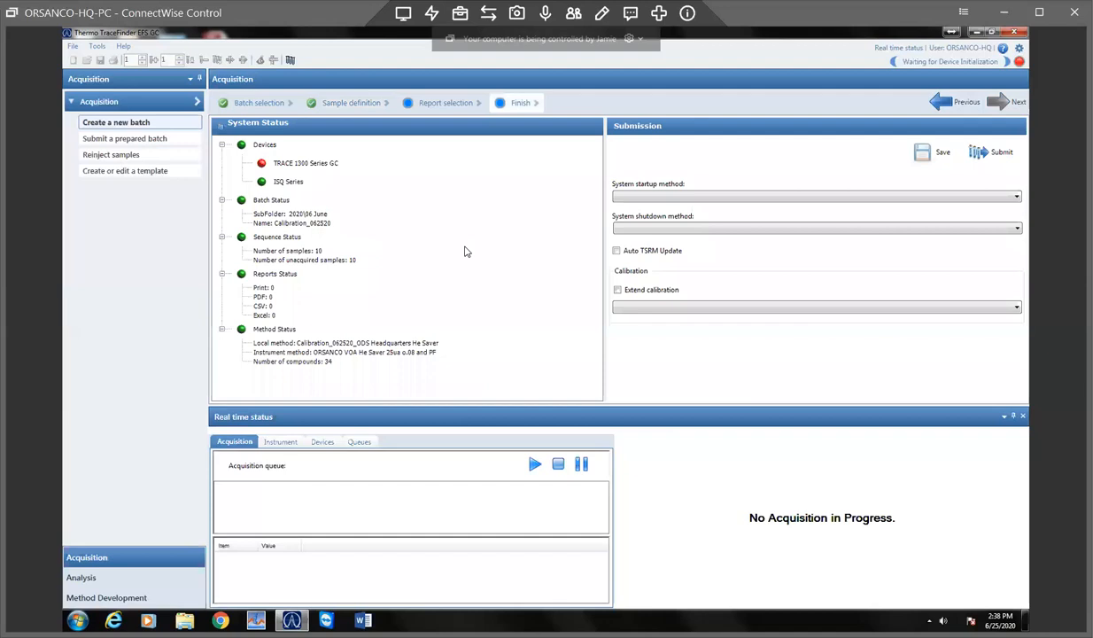
{"action": "mouse_move", "coordinate": [266, 167]}
{"action": "left_click", "coordinate": [924, 155]}
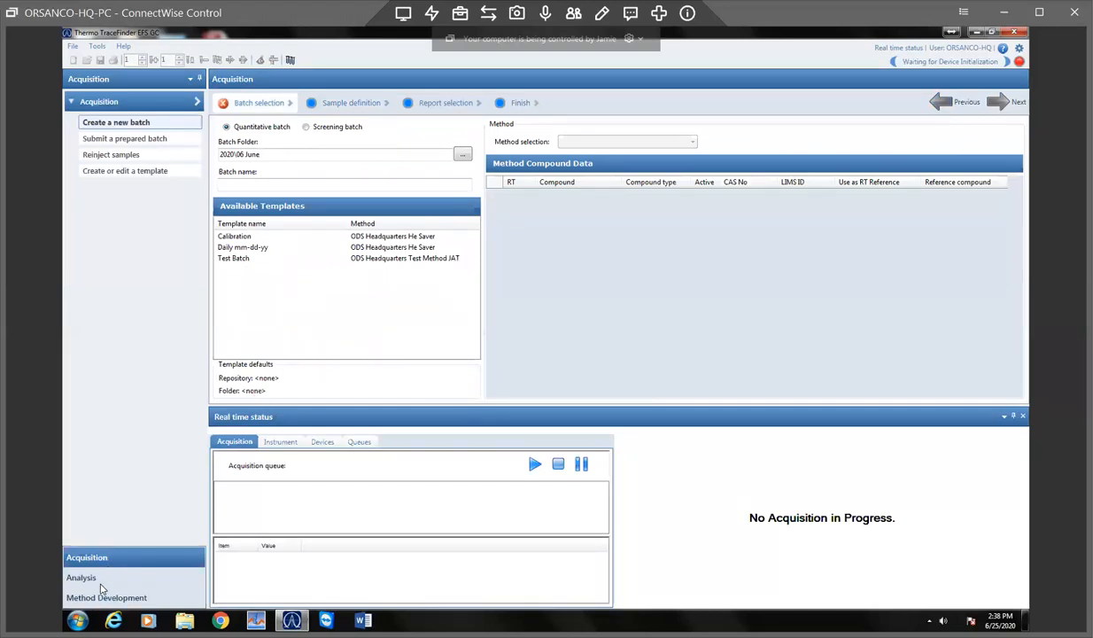
Step: Switch to Analysis and open the Calibration_062520 batch from the 2020\06 June folder
{"action": "left_click", "coordinate": [86, 584]}
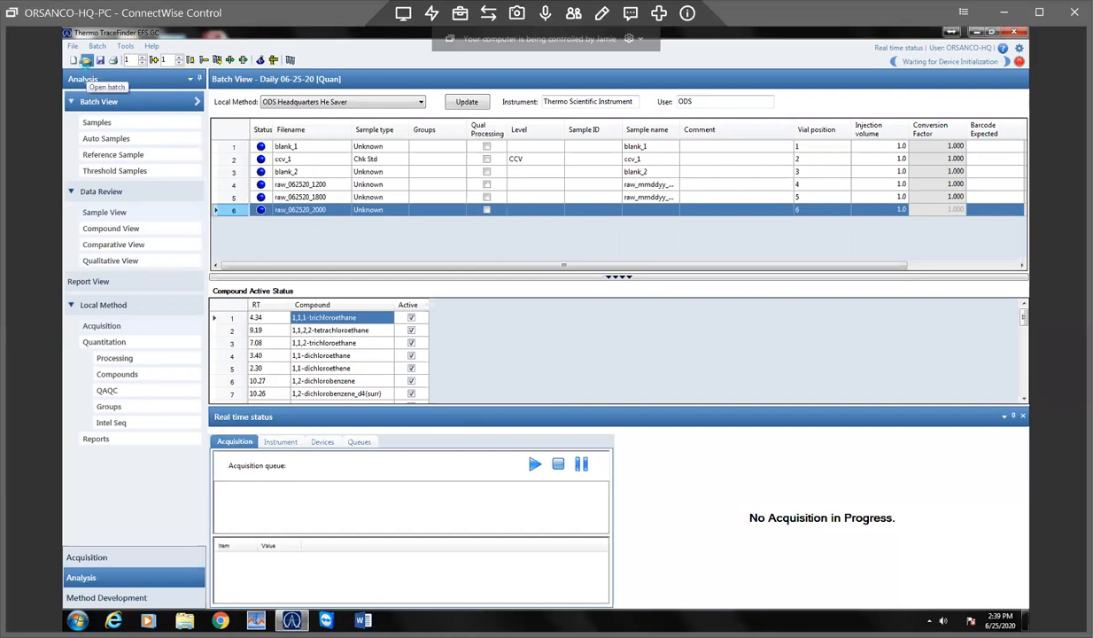
{"action": "left_click", "coordinate": [86, 62]}
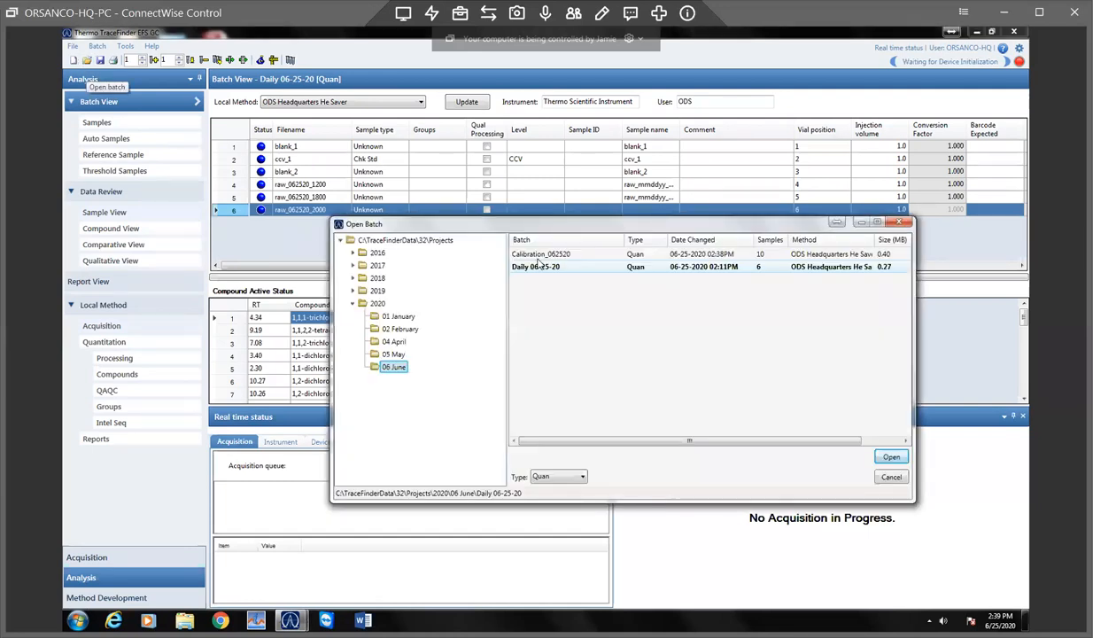
{"action": "left_click", "coordinate": [521, 254]}
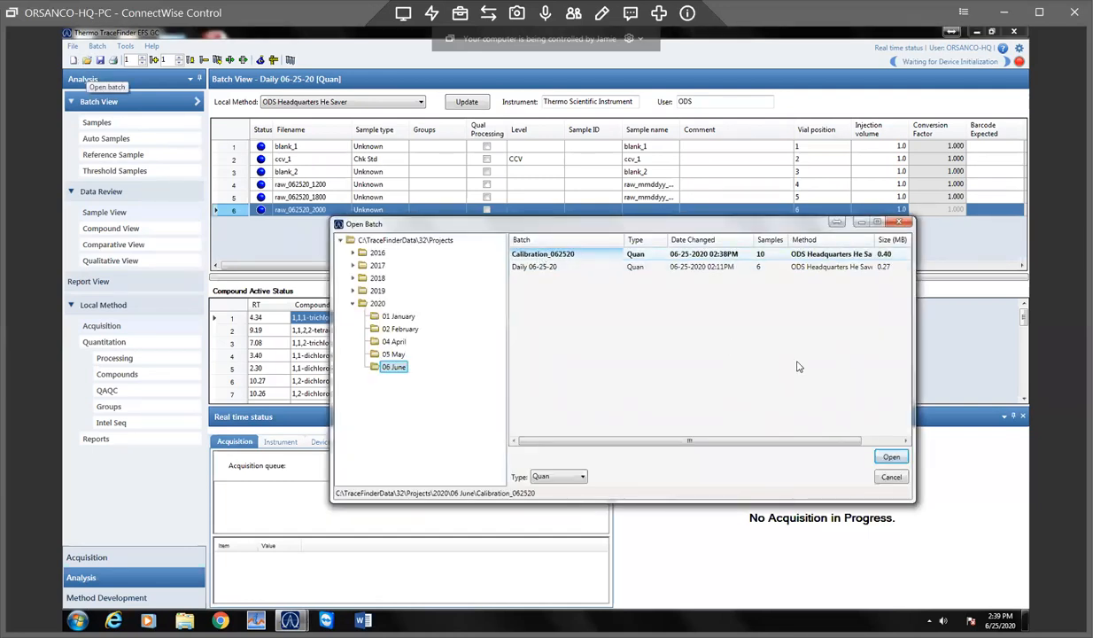
{"action": "left_click", "coordinate": [891, 457]}
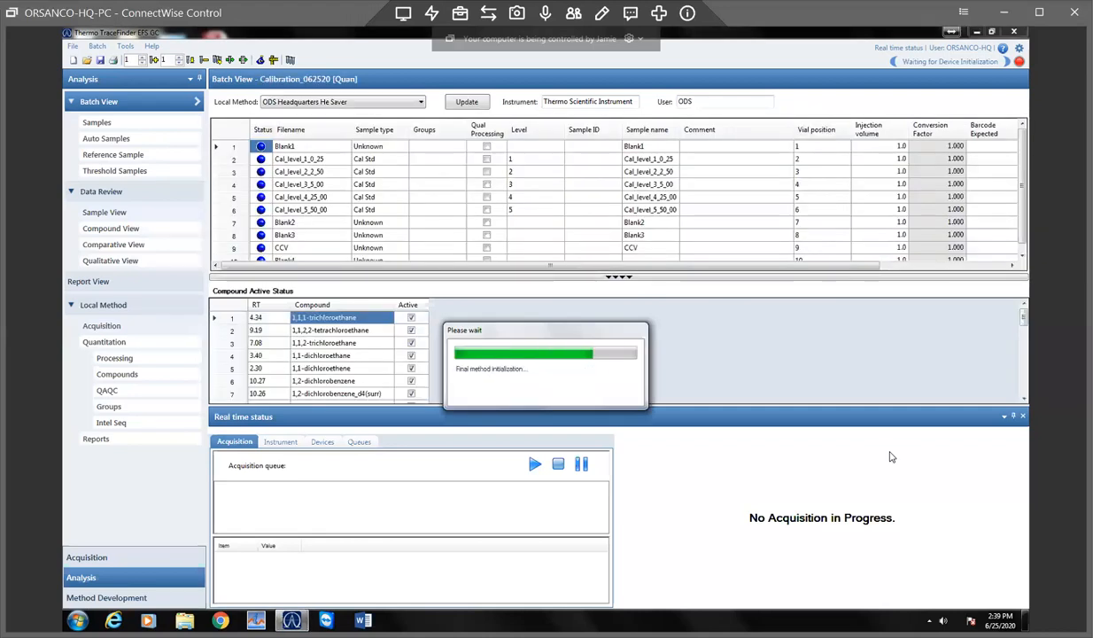
{"action": "left_click_drag", "start_coordinate": [1024, 209], "coordinate": [1032, 167]}
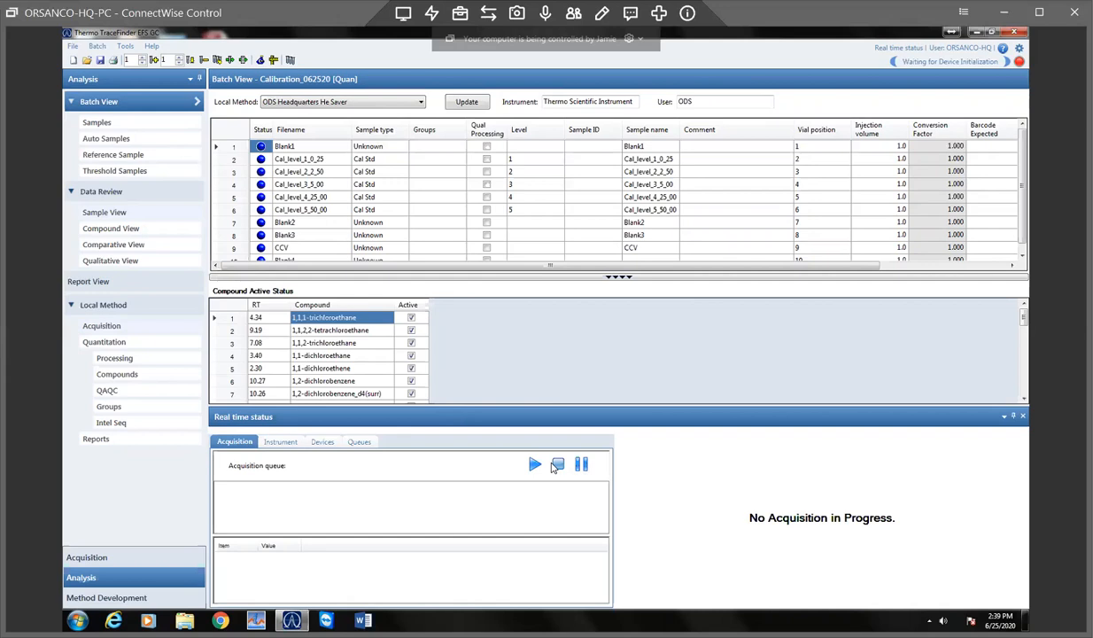
Step: Show the real-time instrument status to check the run state and connected devices
{"action": "left_click", "coordinate": [272, 444]}
{"action": "left_click", "coordinate": [229, 440]}
{"action": "left_click", "coordinate": [278, 443]}
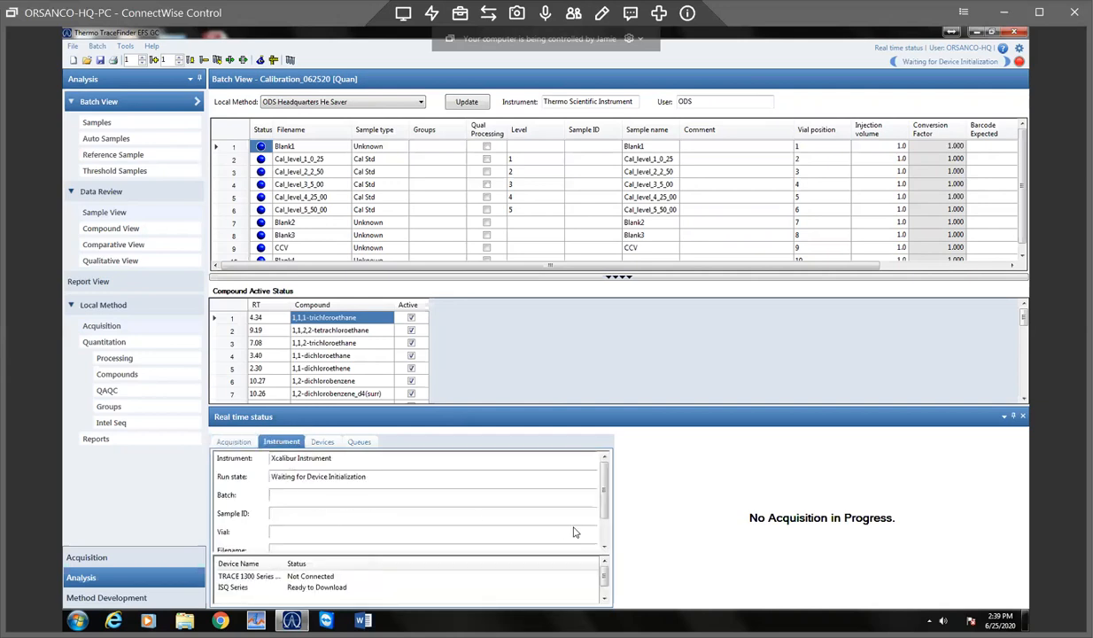
Step: Review the instrument's run details, then the ISQ Series device's status, including its temperatures, vacuum and foreline pressure
{"action": "scroll", "coordinate": [604, 529], "scroll_direction": "down", "scroll_amount": 2}
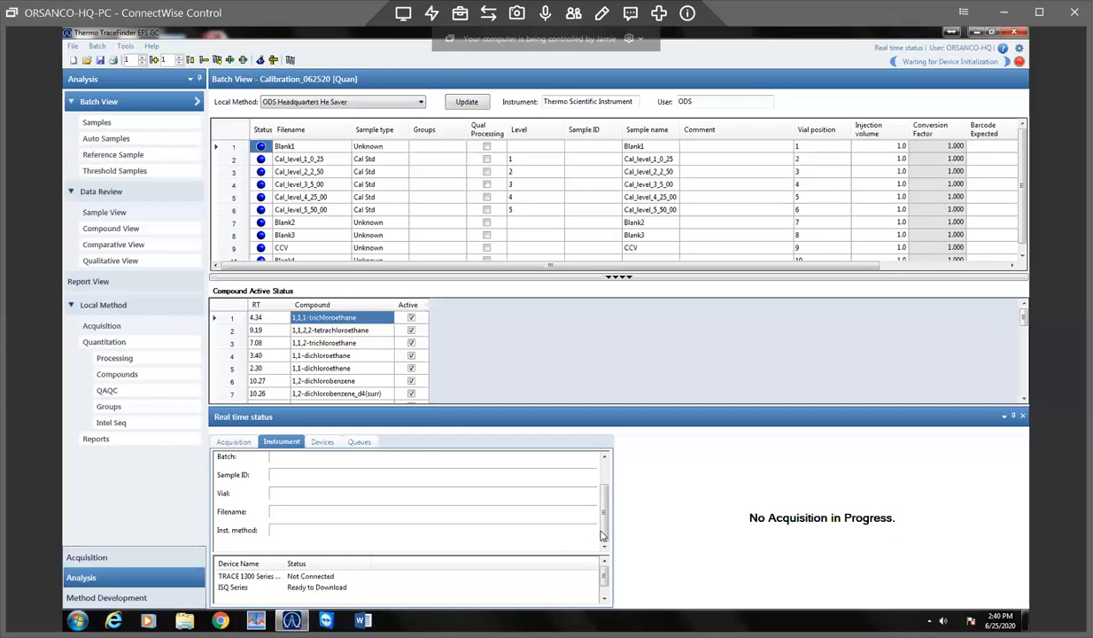
{"action": "scroll", "coordinate": [585, 502], "scroll_direction": "up", "scroll_amount": 2}
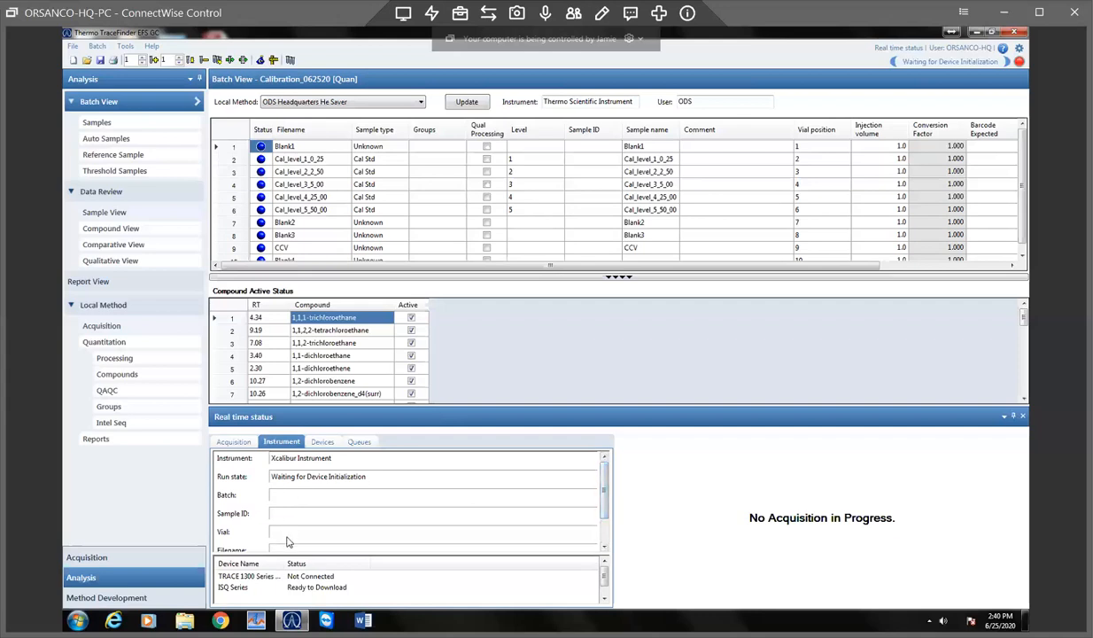
{"action": "left_click", "coordinate": [322, 443]}
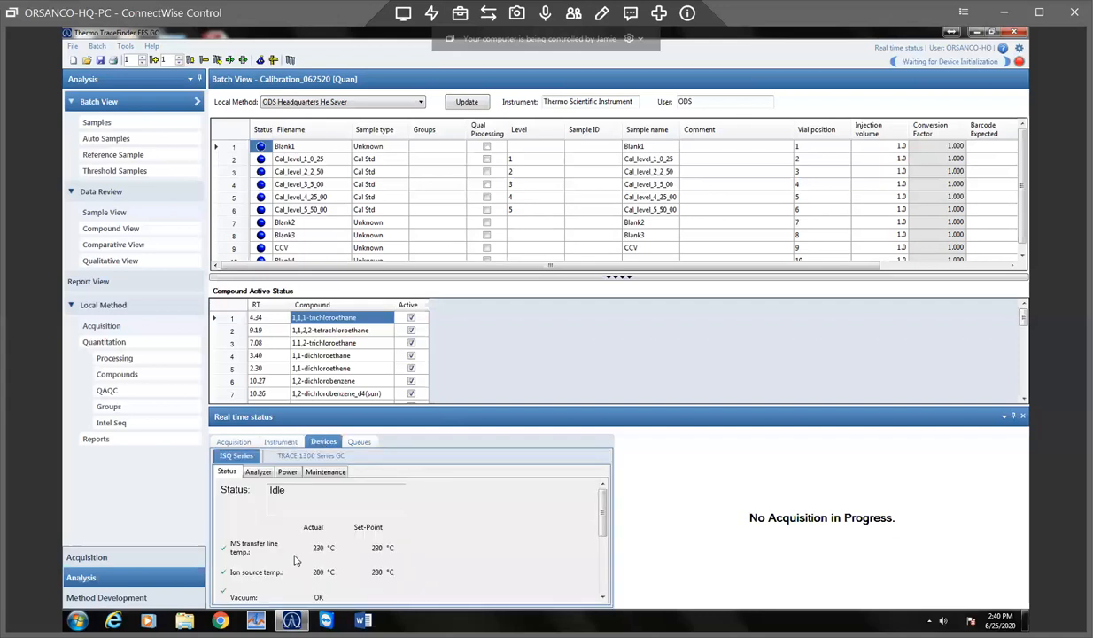
{"action": "scroll", "coordinate": [603, 536], "scroll_direction": "down", "scroll_amount": 2}
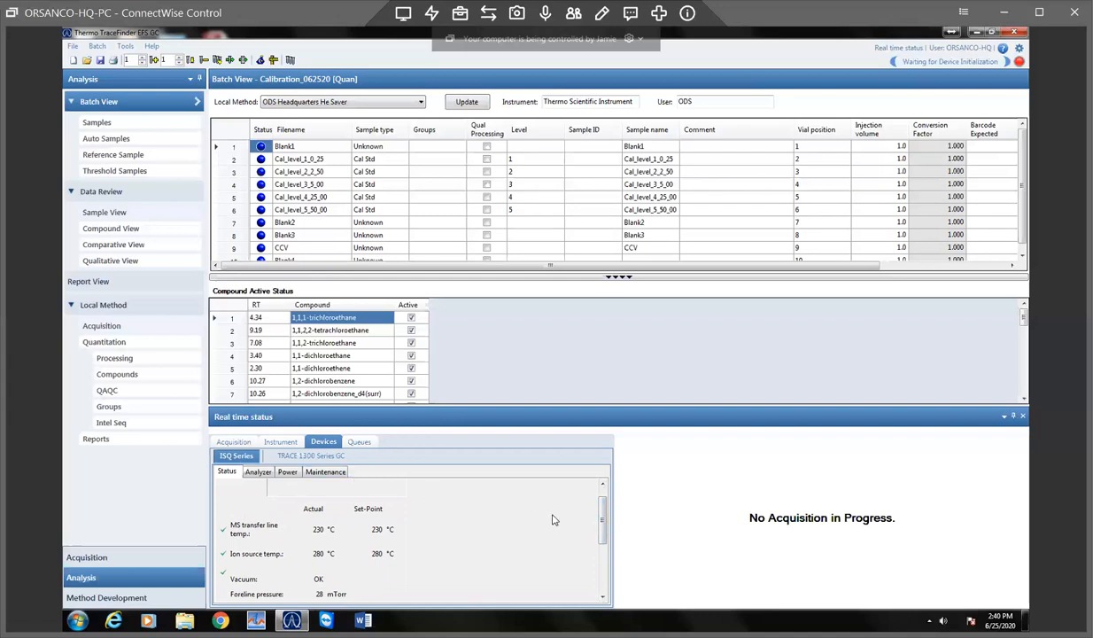
{"action": "mouse_move", "coordinate": [601, 529]}
{"action": "left_mouse_down"}
{"action": "mouse_move", "coordinate": [604, 514]}
{"action": "mouse_move", "coordinate": [604, 545]}
{"action": "left_mouse_up"}
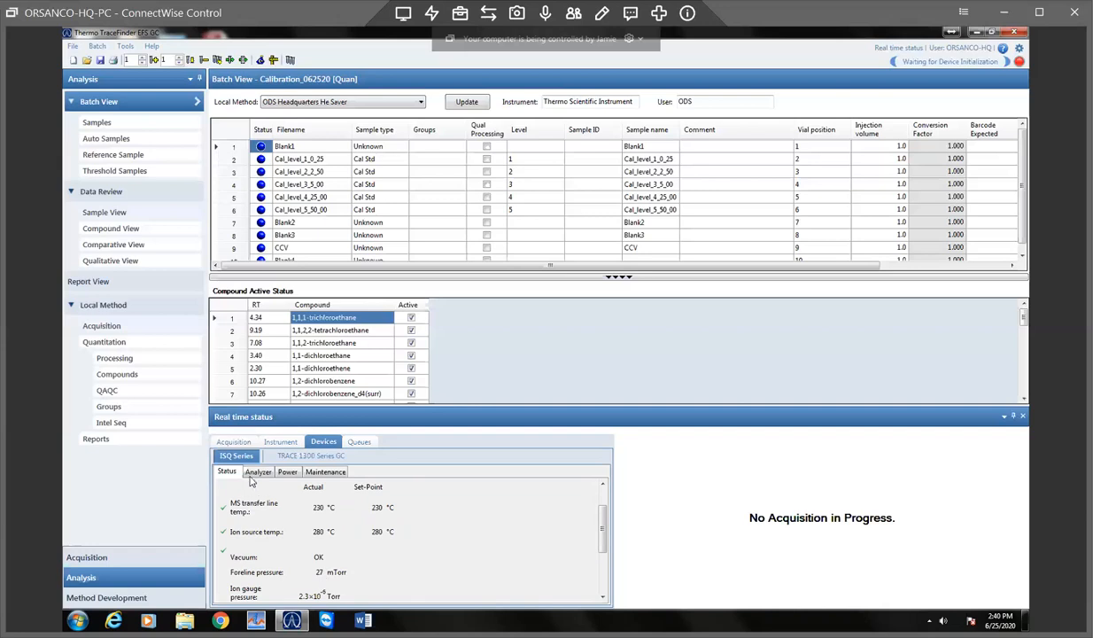
Step: Inspect the TRACE 1300 Series GC's general status, detectors, temperatures, flows and pressures
{"action": "left_click", "coordinate": [310, 457]}
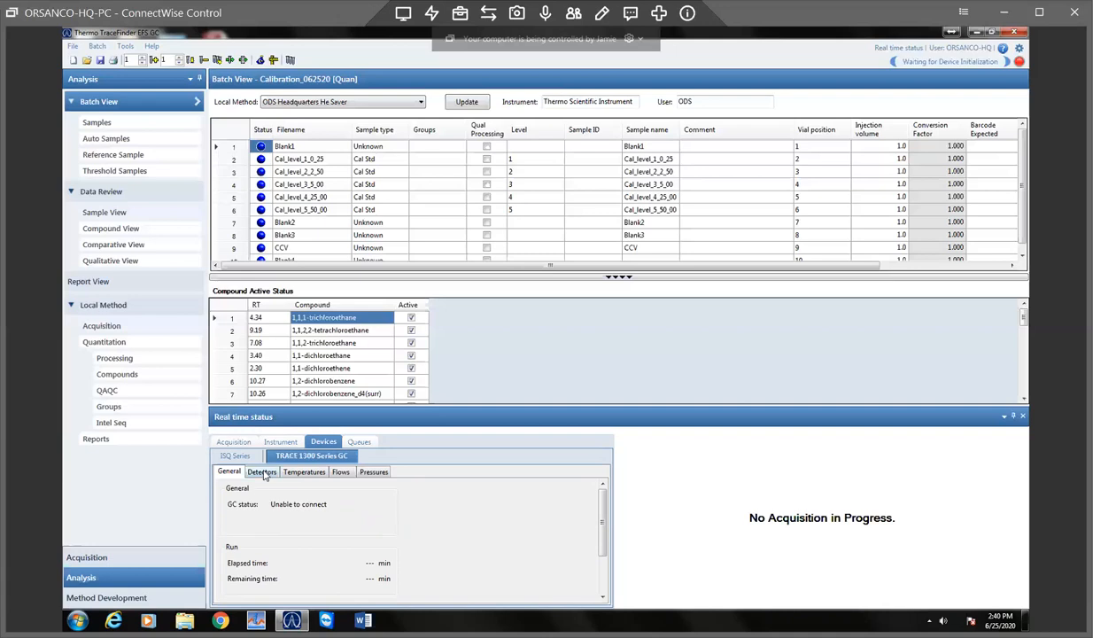
{"action": "left_click", "coordinate": [262, 473]}
{"action": "left_click", "coordinate": [301, 477]}
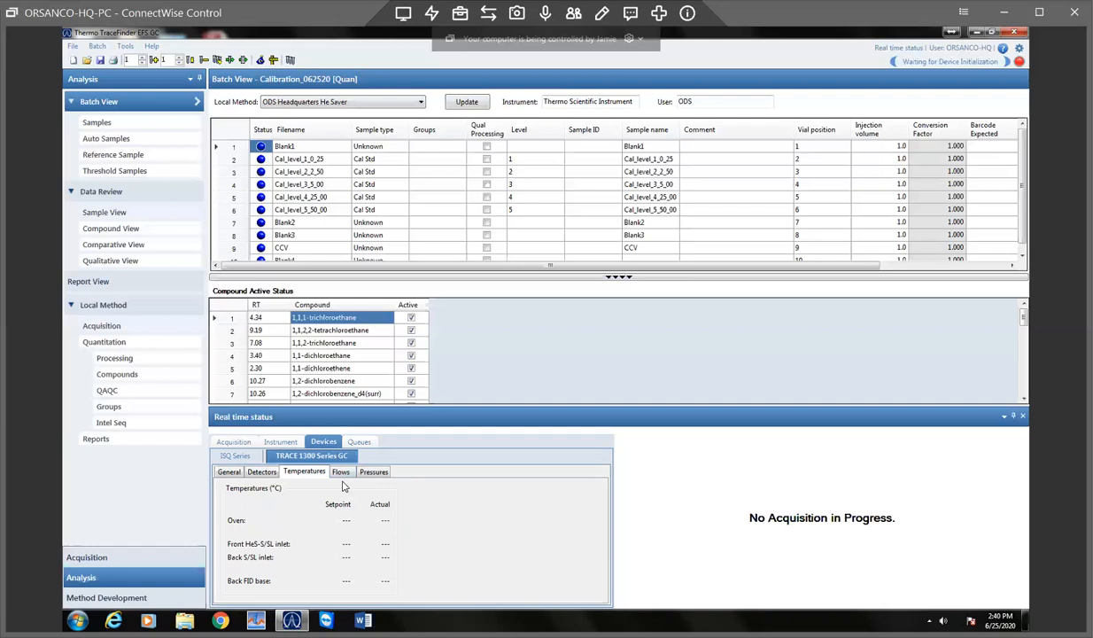
{"action": "left_click", "coordinate": [335, 469]}
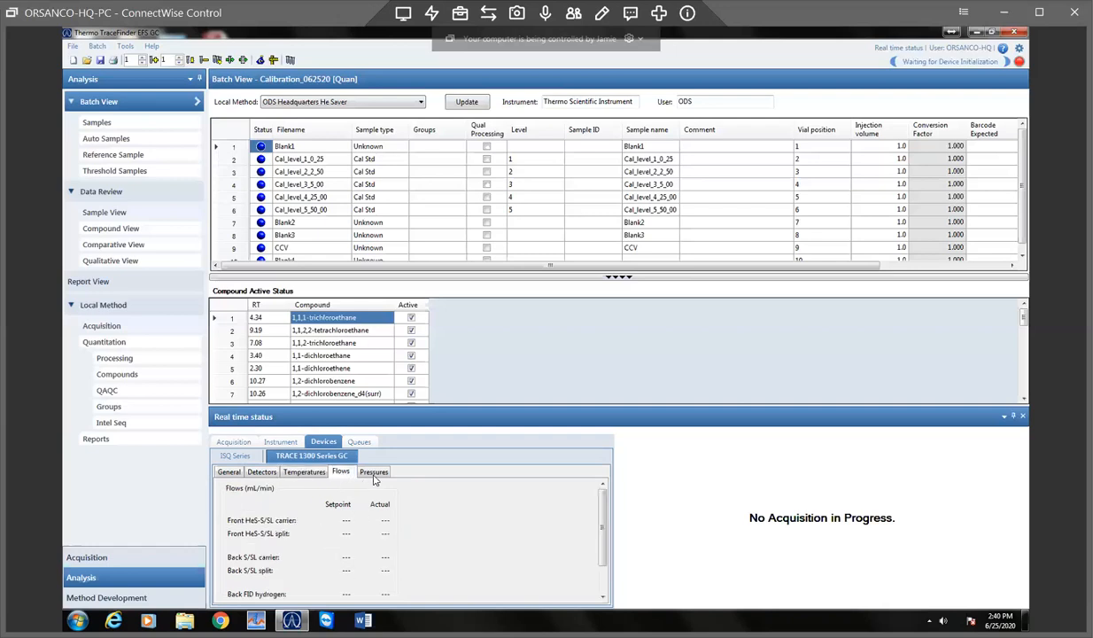
{"action": "left_click", "coordinate": [373, 476]}
{"action": "left_click", "coordinate": [225, 474]}
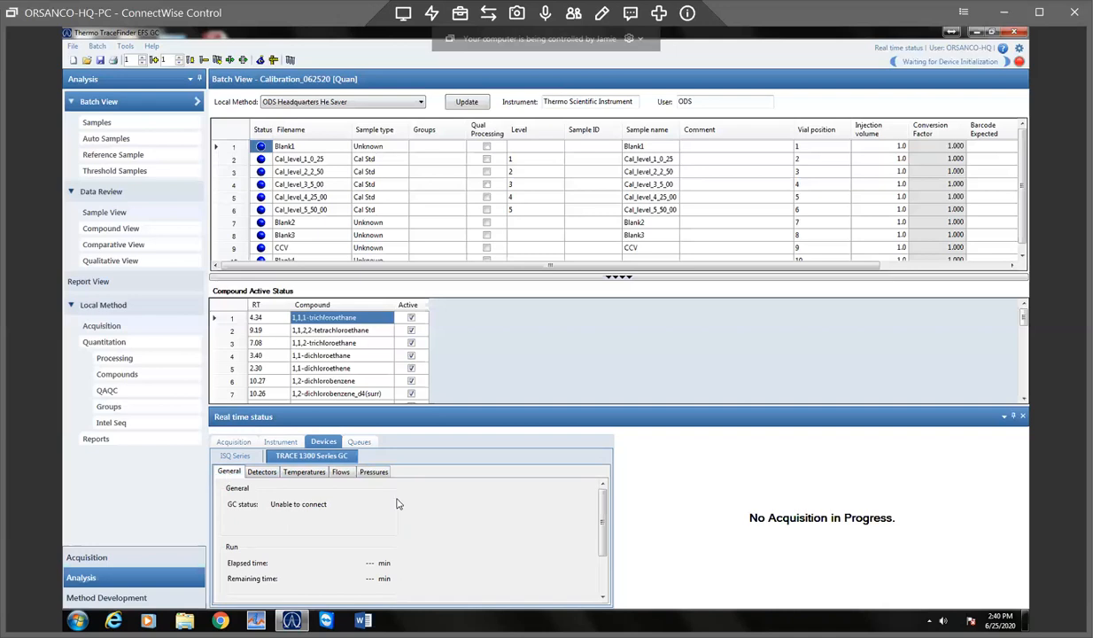
{"action": "left_click", "coordinate": [363, 471]}
{"action": "left_click", "coordinate": [342, 472]}
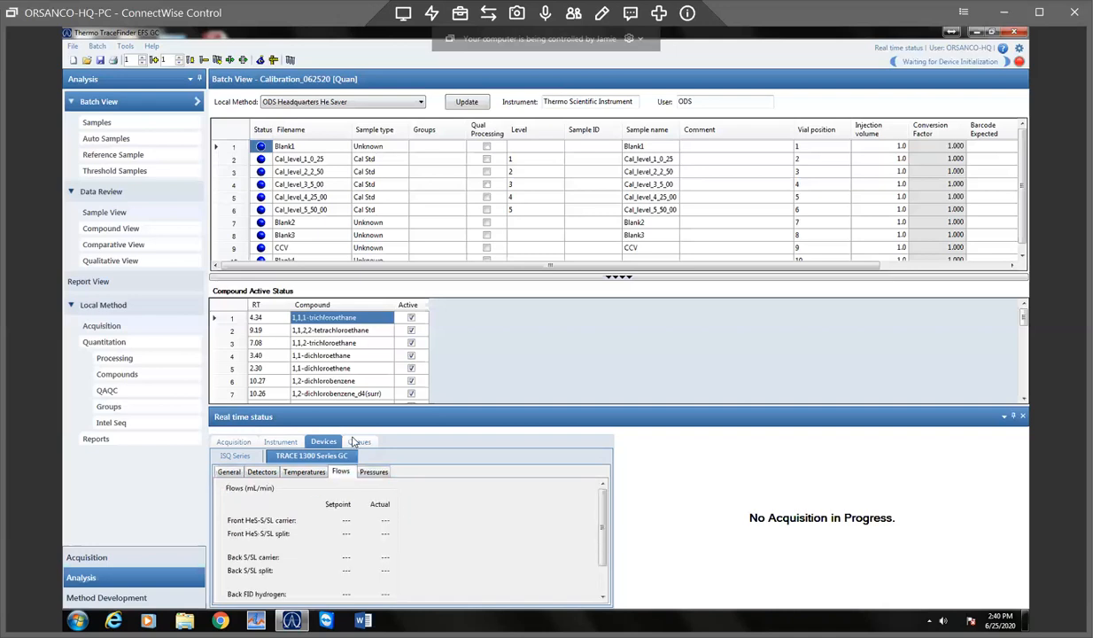
Step: Check the acquisition run controls and the acquisition, processing and reporting queues, ending with the Acquisition Queue selected
{"action": "left_click", "coordinate": [357, 442]}
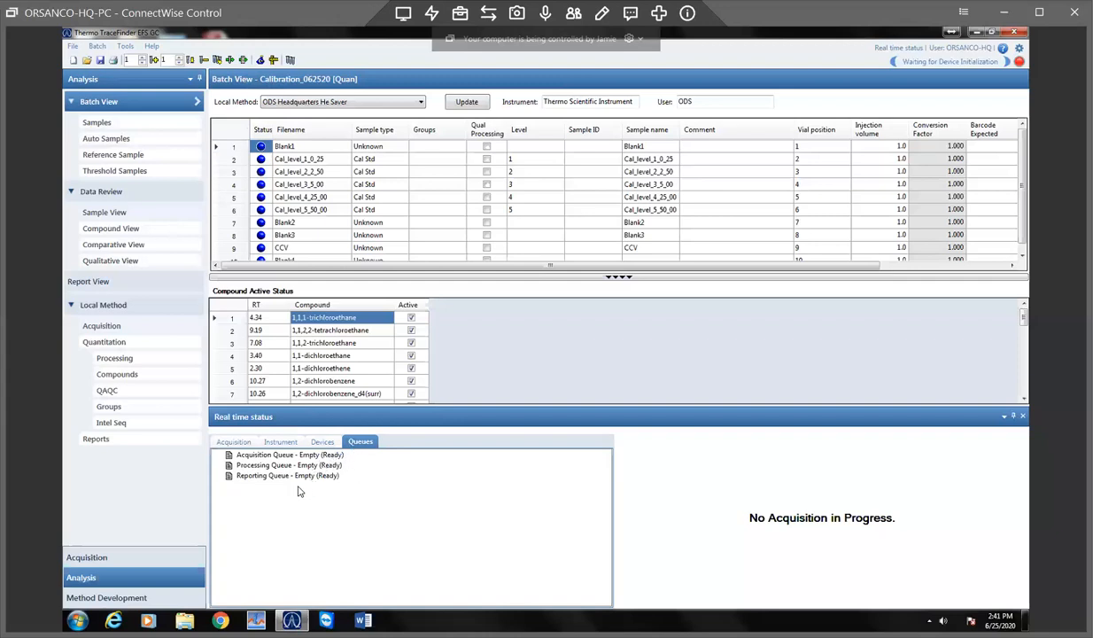
{"action": "left_click", "coordinate": [233, 440]}
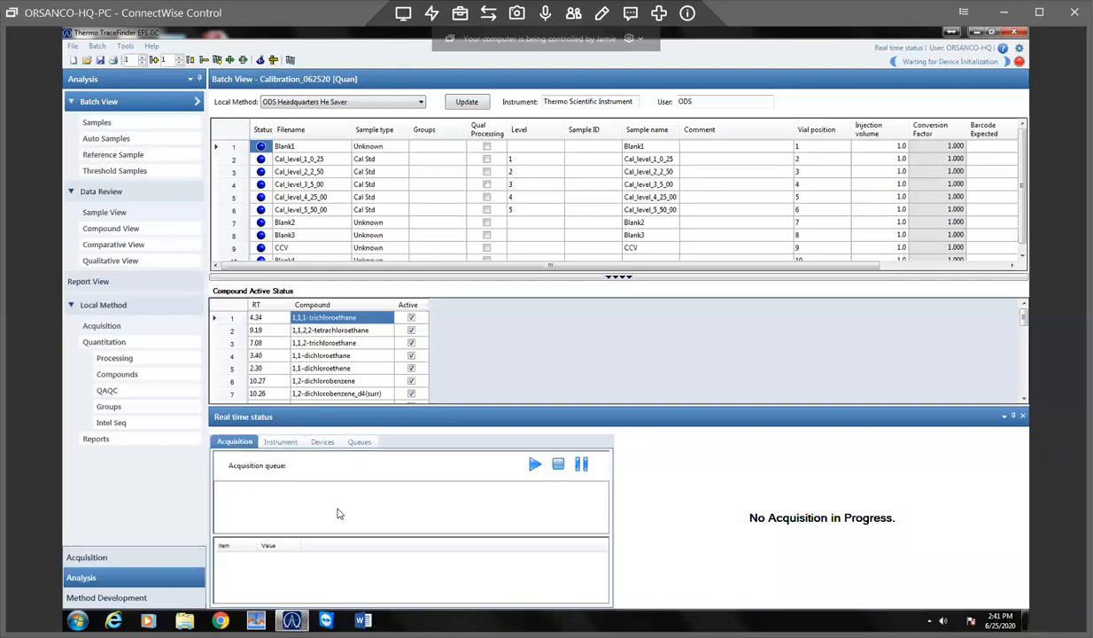
{"action": "left_click", "coordinate": [357, 440]}
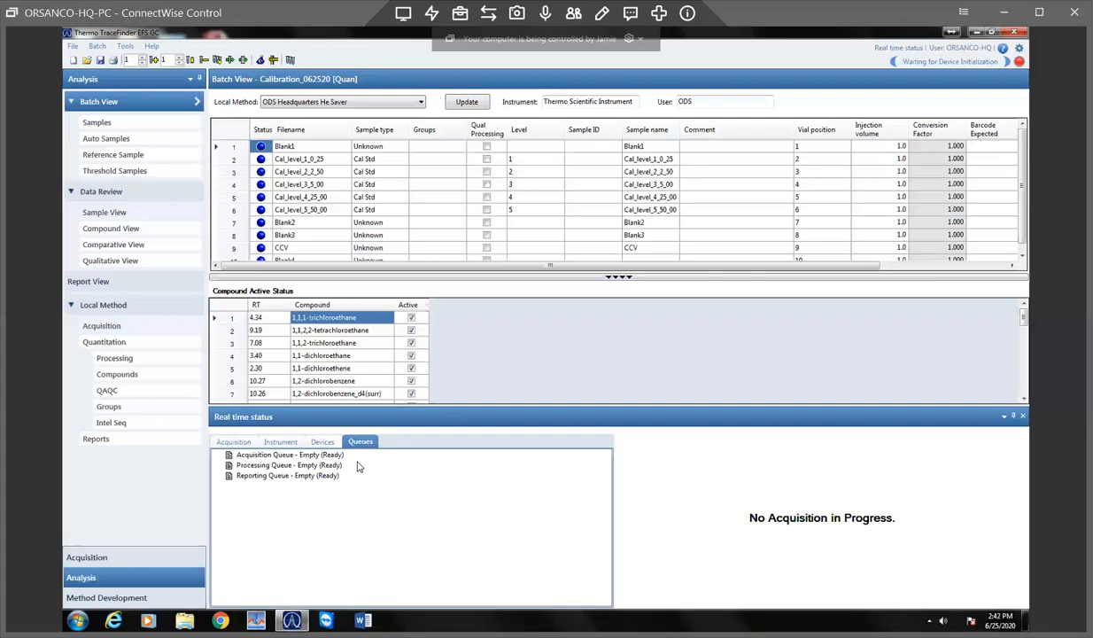
{"action": "left_click", "coordinate": [324, 453]}
{"action": "left_click", "coordinate": [336, 466]}
{"action": "left_click", "coordinate": [333, 458]}
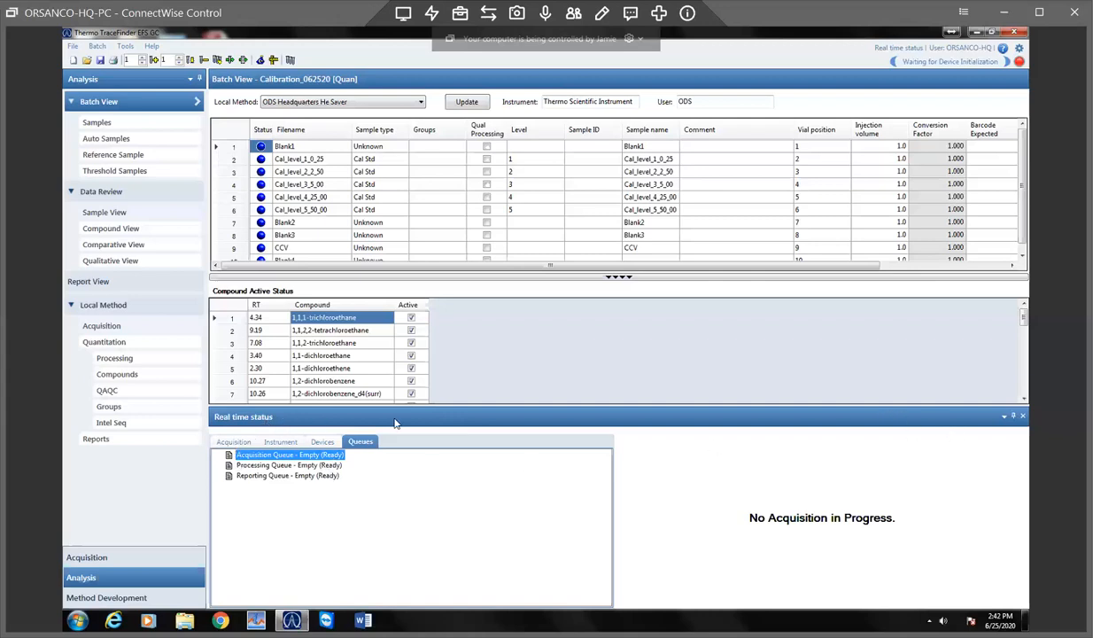
Step: Close the real-time status pane and toggle it until it is shown again below the batch
{"action": "left_click", "coordinate": [1023, 416]}
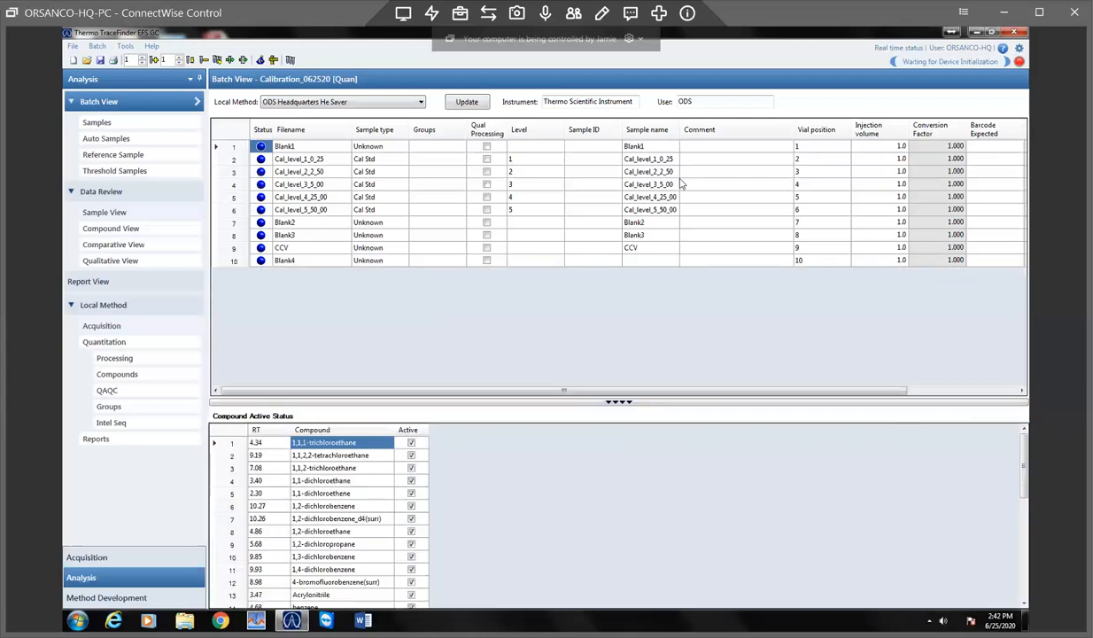
{"action": "left_click", "coordinate": [887, 49]}
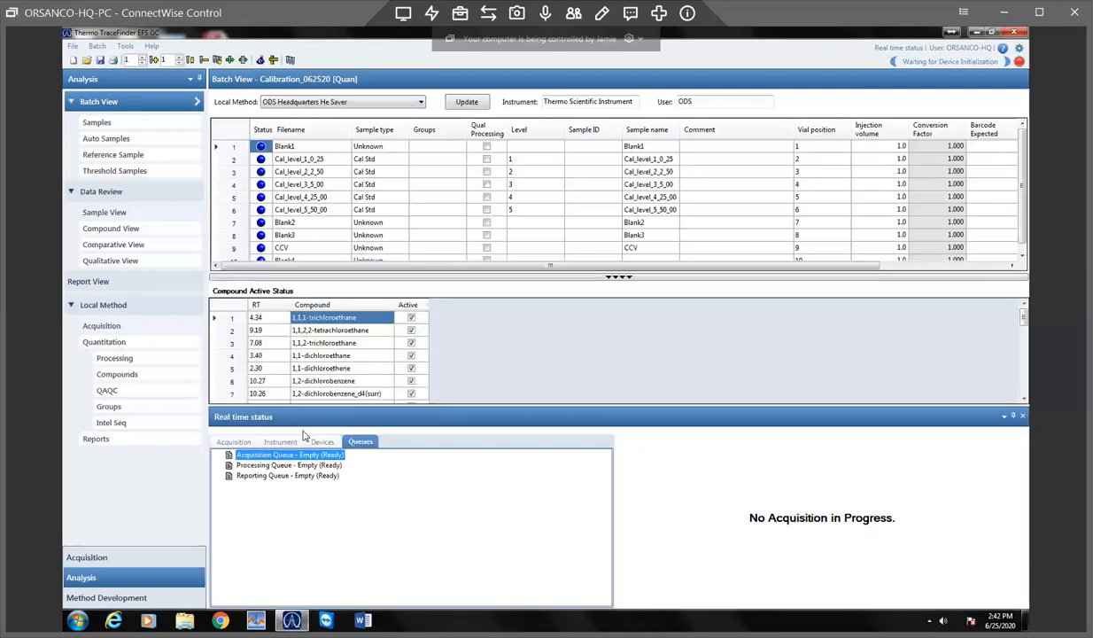
{"action": "left_click", "coordinate": [893, 52]}
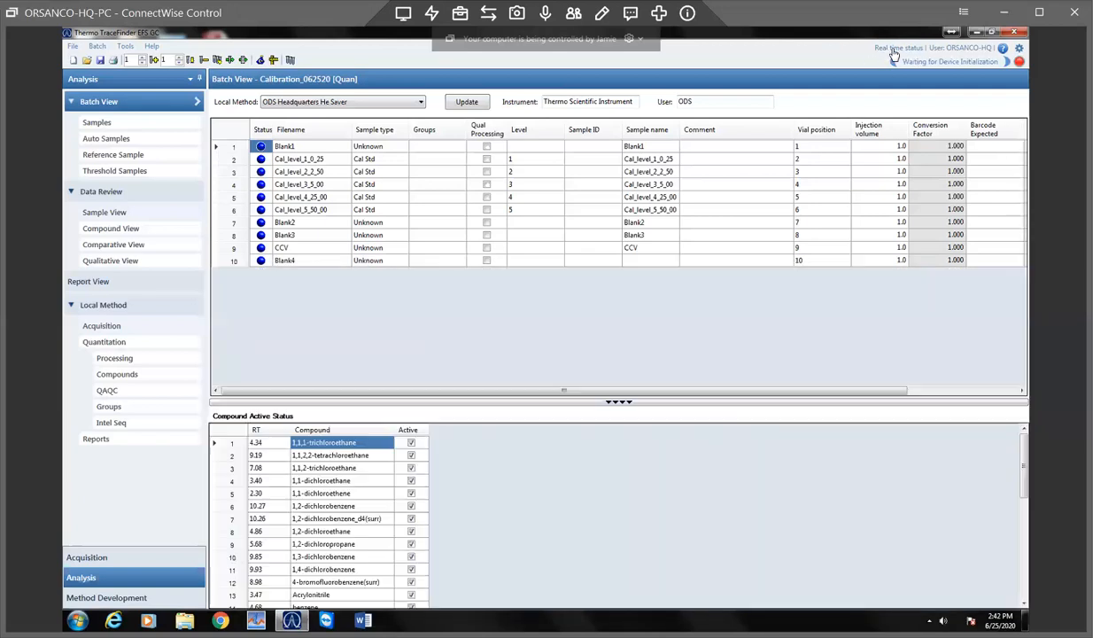
{"action": "left_click", "coordinate": [894, 52]}
{"action": "left_click", "coordinate": [893, 52]}
{"action": "left_click", "coordinate": [893, 51]}
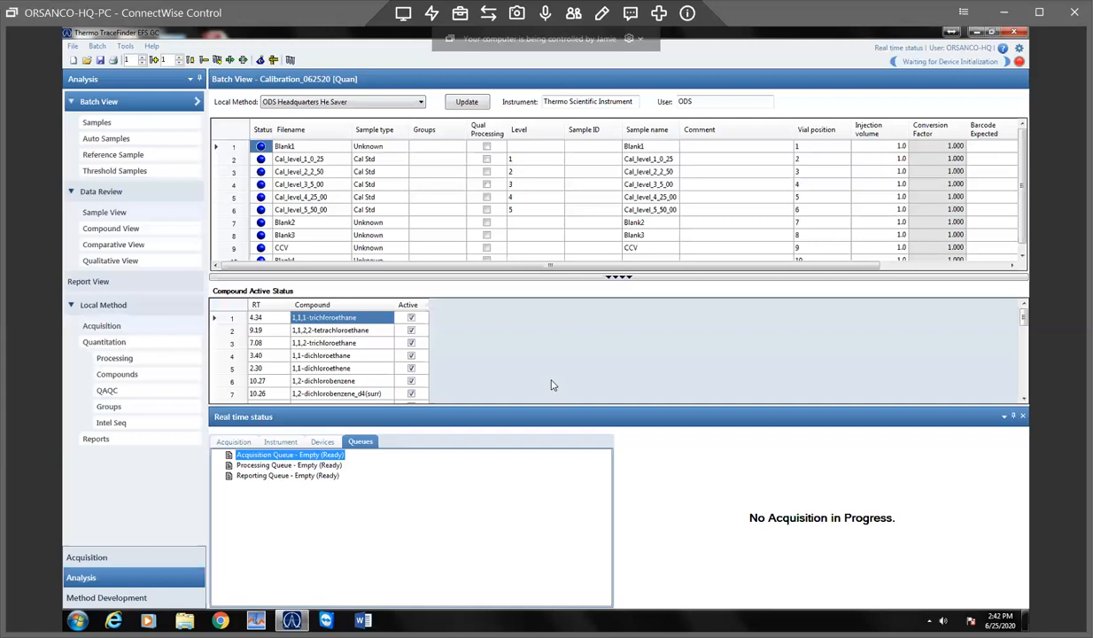
{"action": "left_click", "coordinate": [602, 12]}
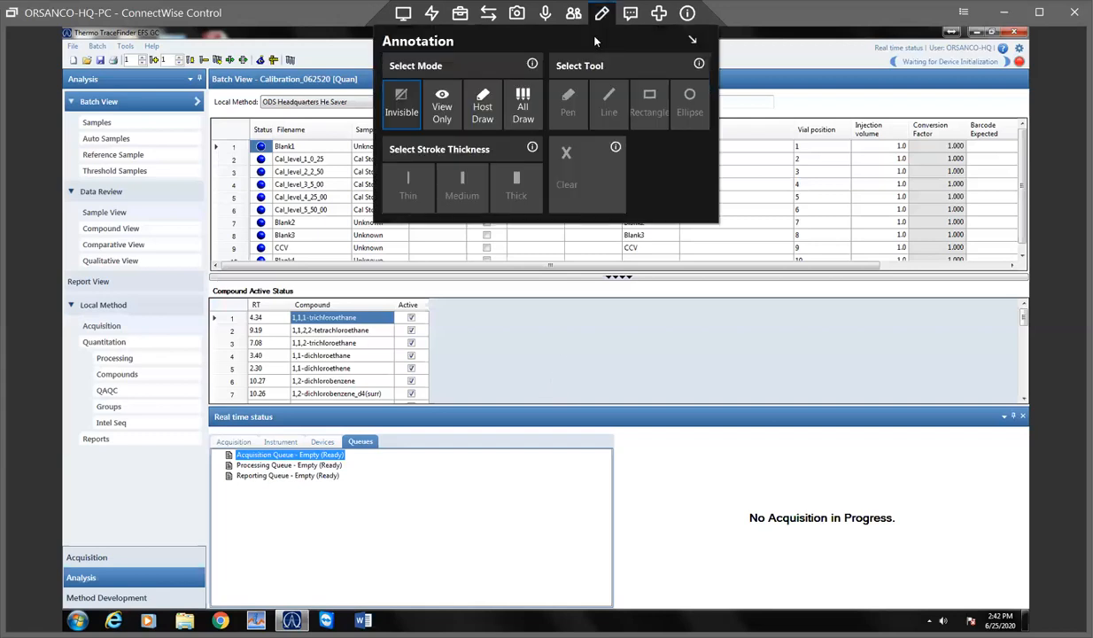
{"action": "left_click", "coordinate": [595, 38]}
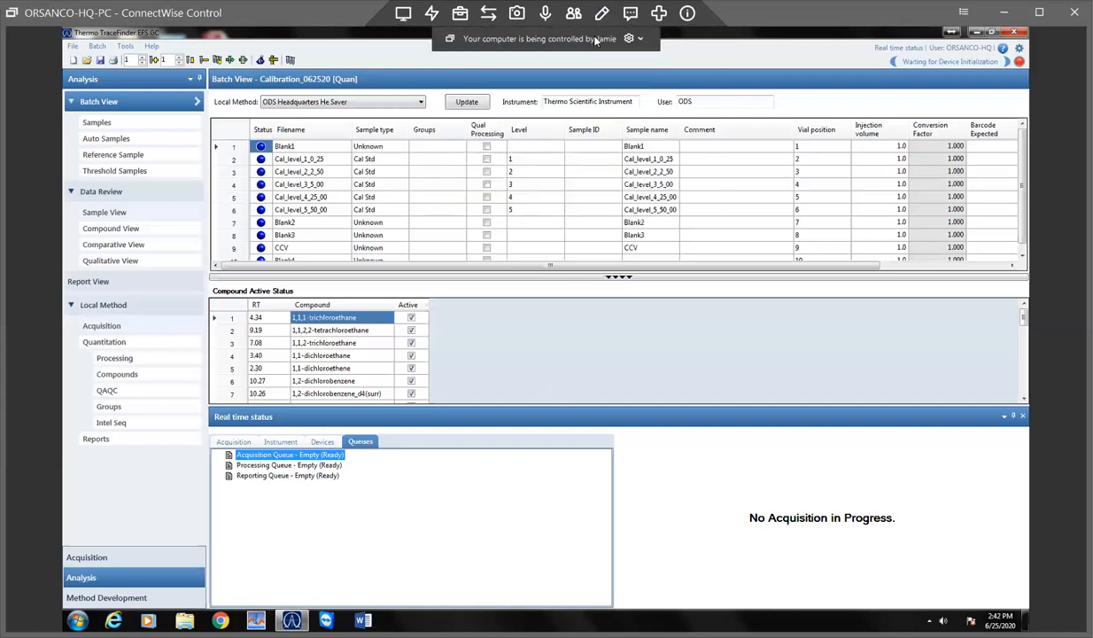